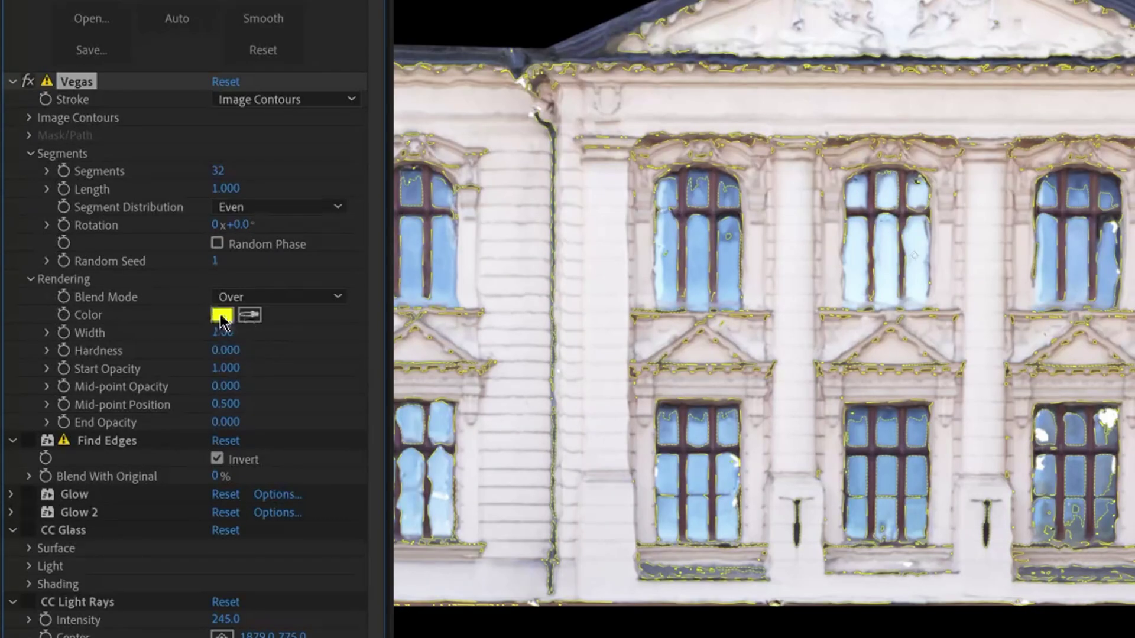
# Set the Vegas effect's blend mode to Transparent and adjust the mid-point position of its strokes.
pyautogui.click(232, 297)
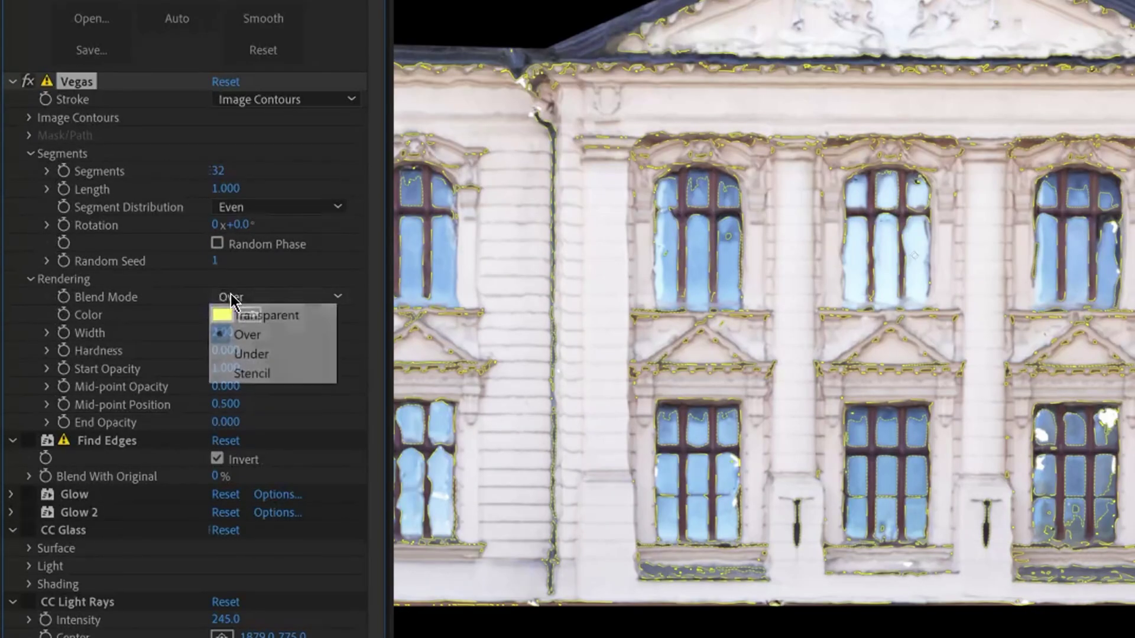
pyautogui.click(273, 314)
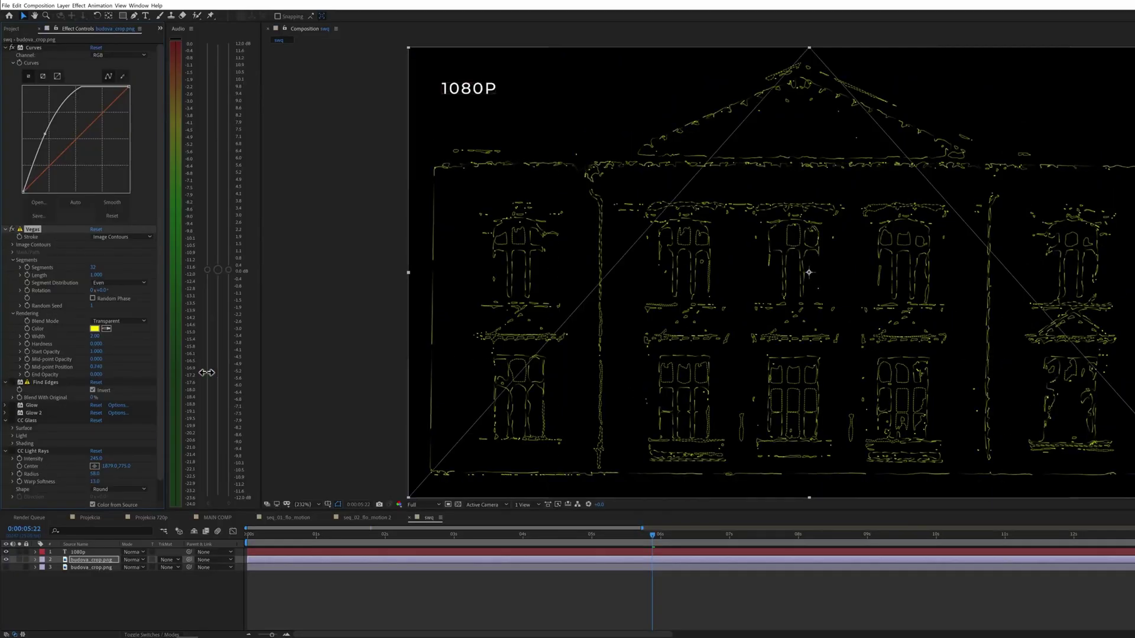
pyautogui.moveTo(206, 372); pyautogui.dragTo(314, 370)
# Animate the Curves effect on budova_crop.png by keyframing different RGB curve shapes over time, and play the result.
pyautogui.moveTo(45, 134); pyautogui.dragTo(44, 140)
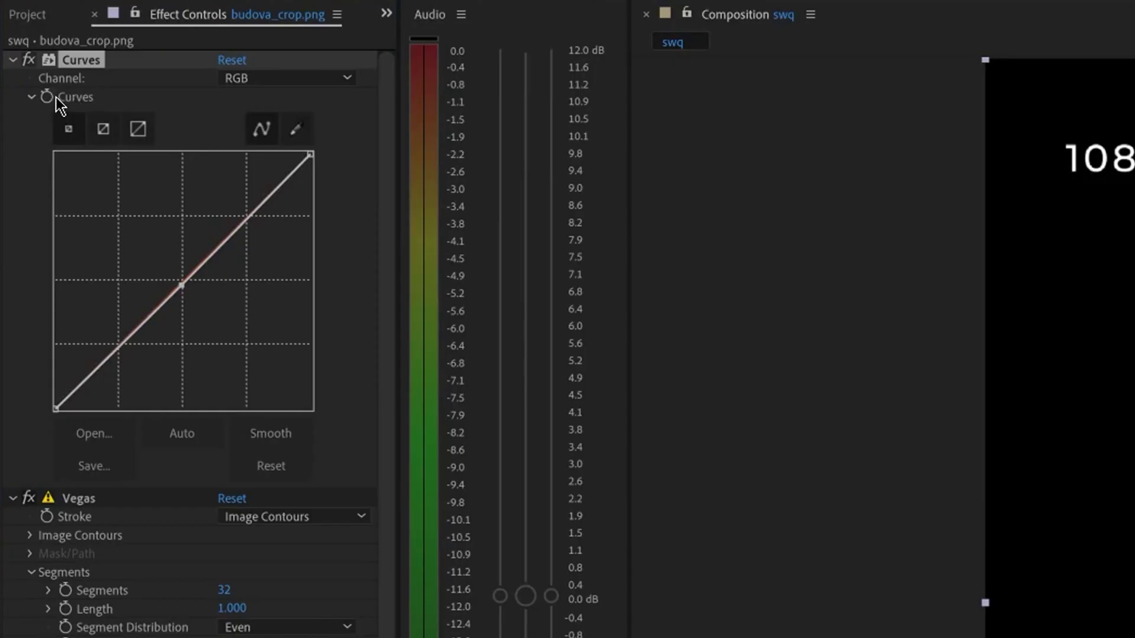
pyautogui.click(47, 97)
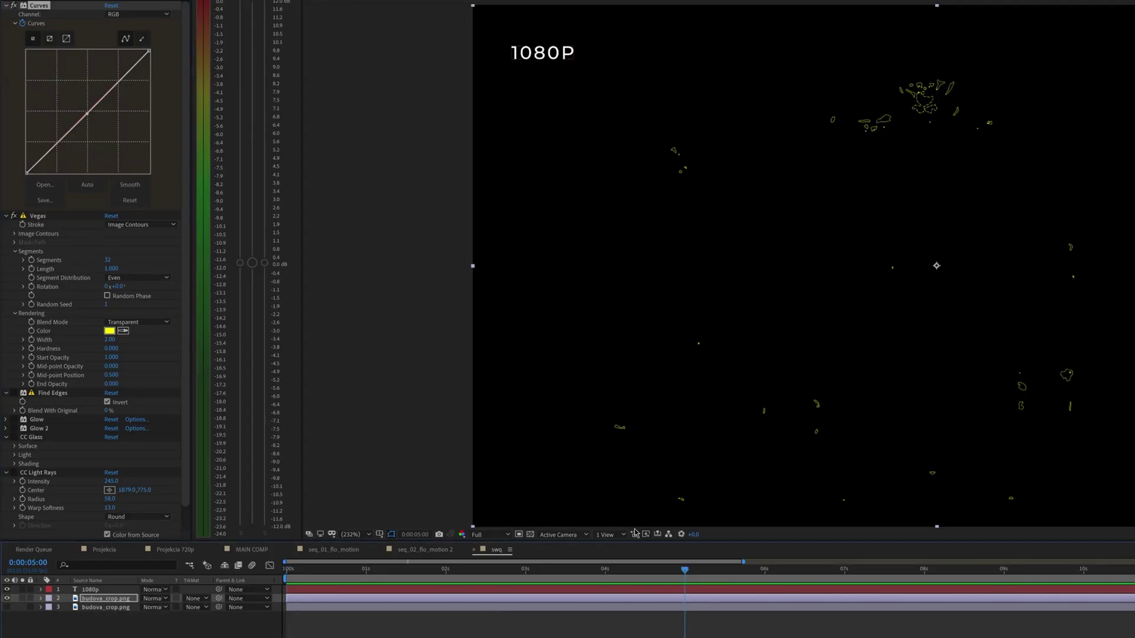
pyautogui.moveTo(172, 289); pyautogui.dragTo(116, 224)
pyautogui.moveTo(56, 84); pyautogui.dragTo(41, 60)
pyautogui.press('space')
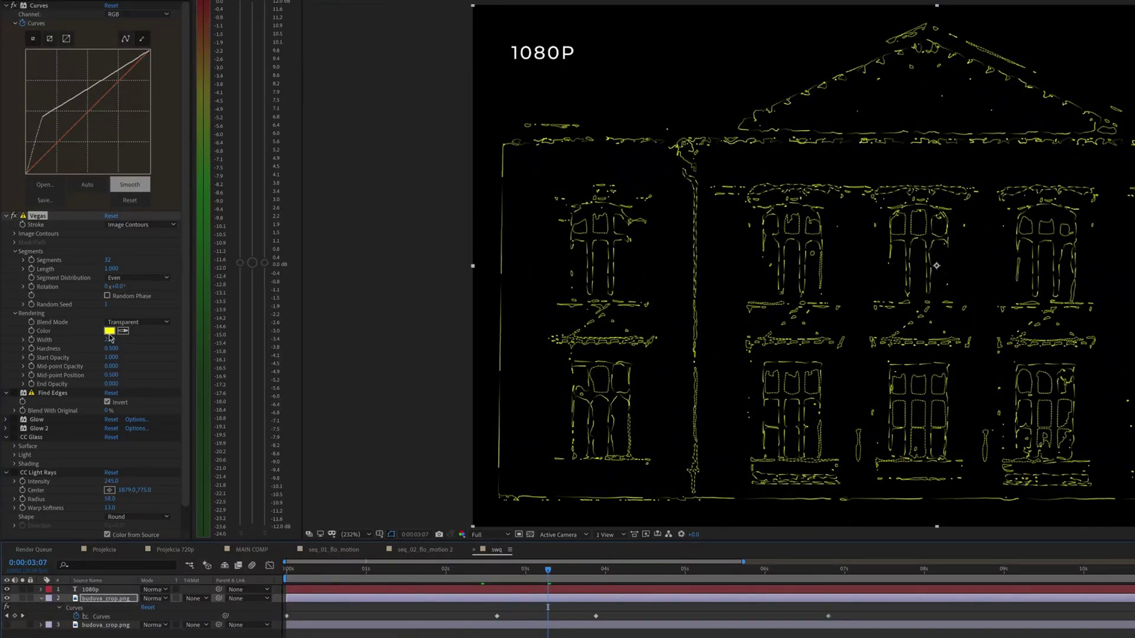
# Change the Vegas stroke color to a bright turquoise.
pyautogui.click(109, 332)
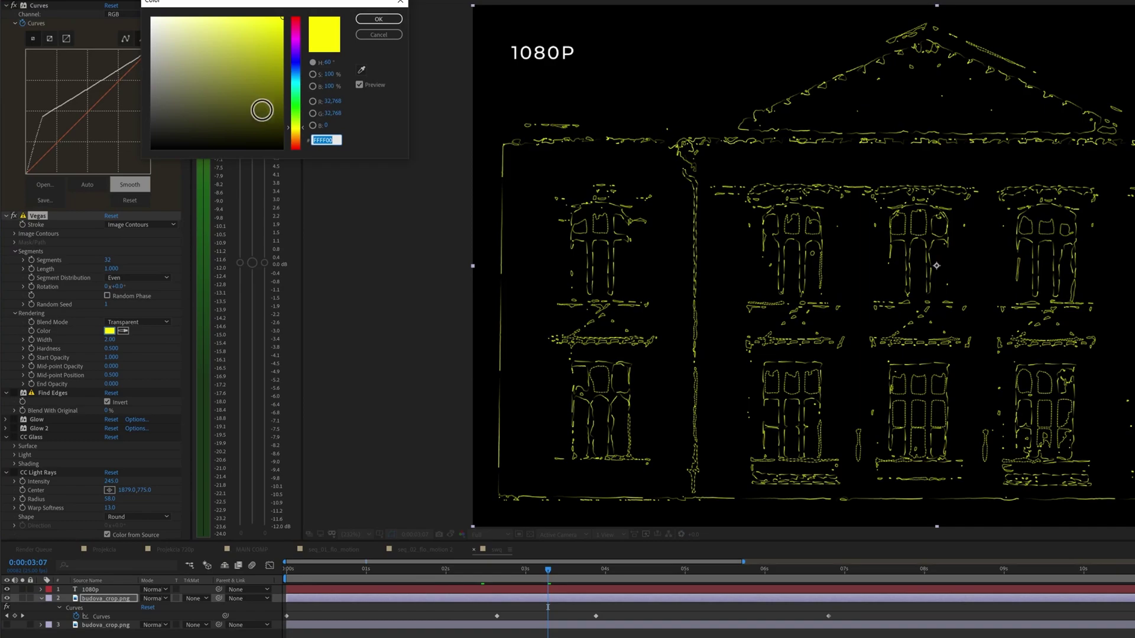
pyautogui.moveTo(295, 64); pyautogui.dragTo(296, 86)
pyautogui.moveTo(213, 71); pyautogui.dragTo(256, 17)
pyautogui.click(372, 21)
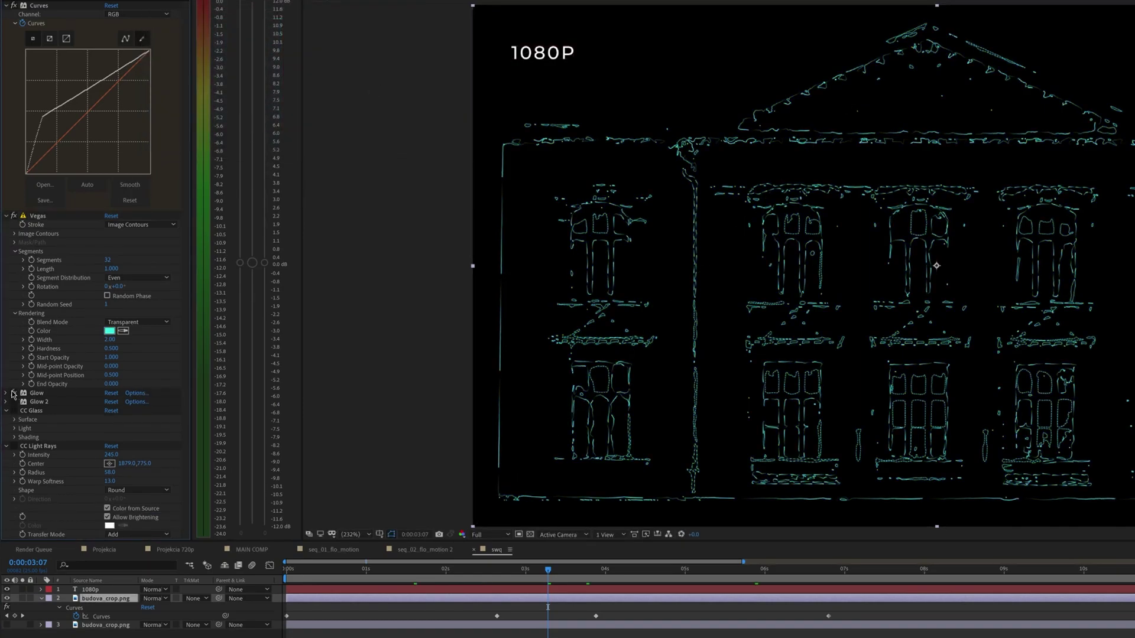
# Enable the glow on the outlines and tune Glow 2 with an intensity of 2 and a larger radius.
pyautogui.click(13, 392)
pyautogui.write('2')
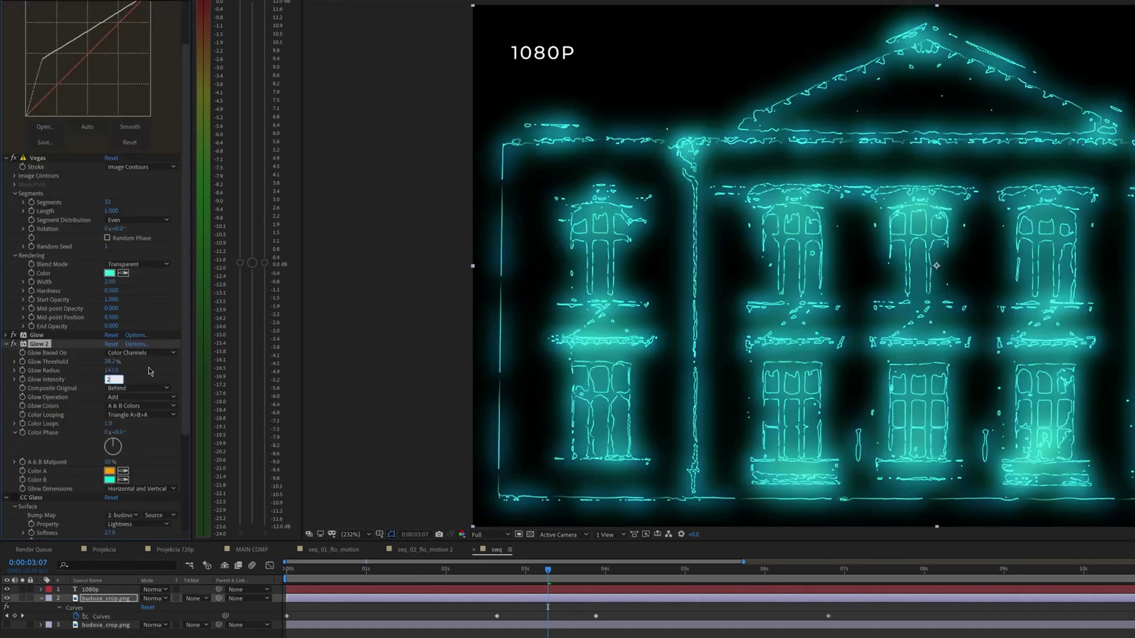
pyautogui.click(136, 370)
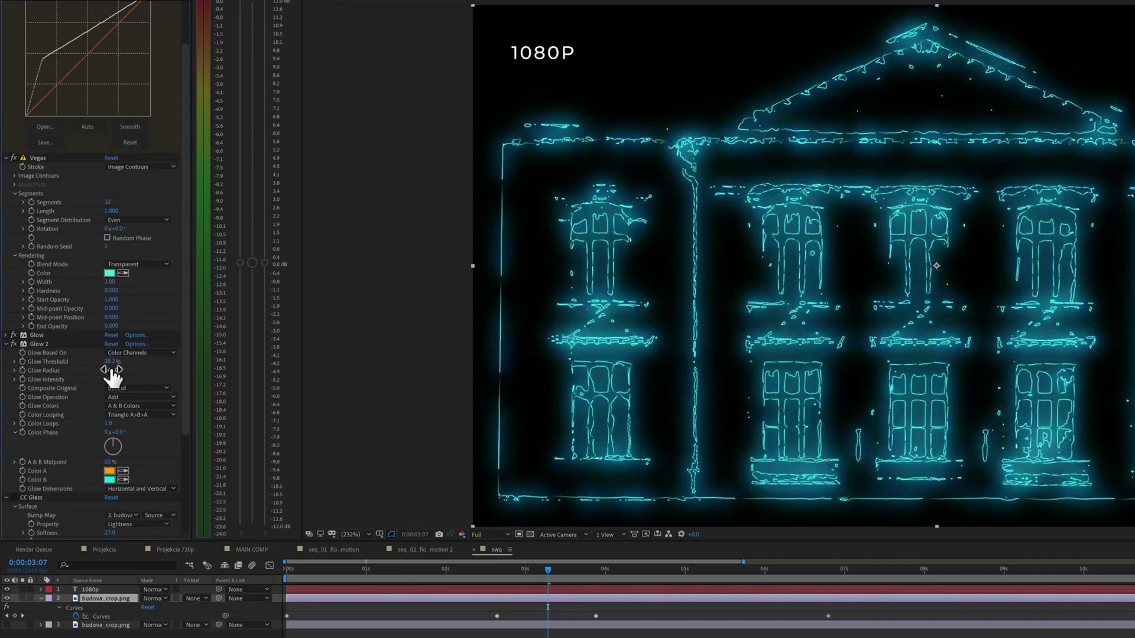
pyautogui.moveTo(111, 370); pyautogui.dragTo(208, 359)
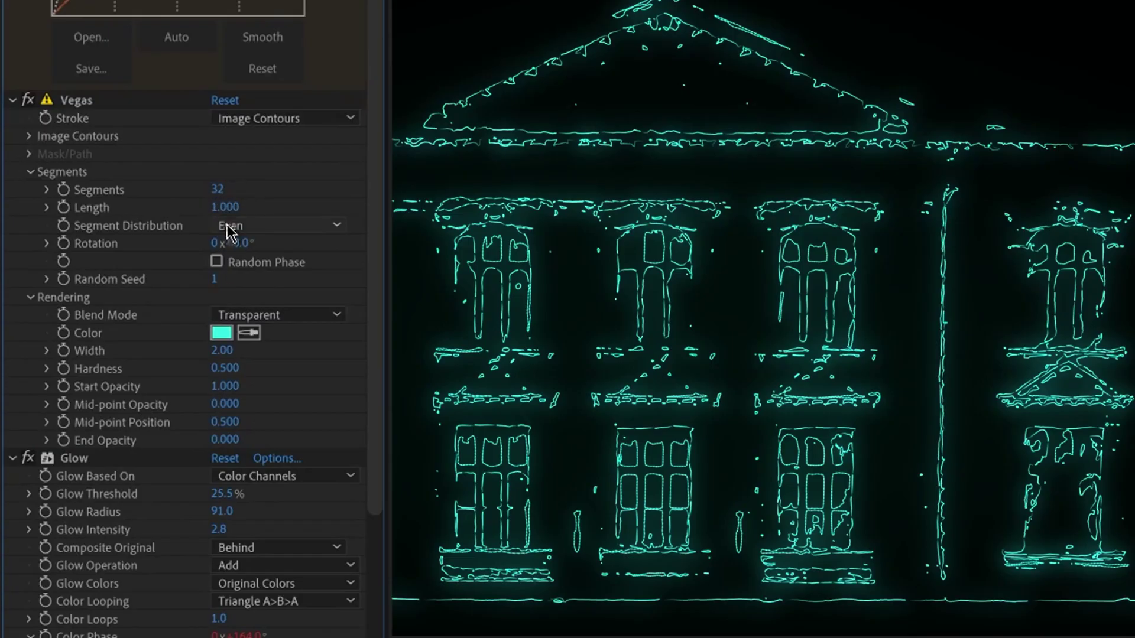
# Try out different rotation values for the Vegas segments and undo the change.
pyautogui.moveTo(113, 229); pyautogui.dragTo(165, 229)
pyautogui.moveTo(241, 243); pyautogui.dragTo(269, 243)
pyautogui.hotkey('ctrl', 'z')
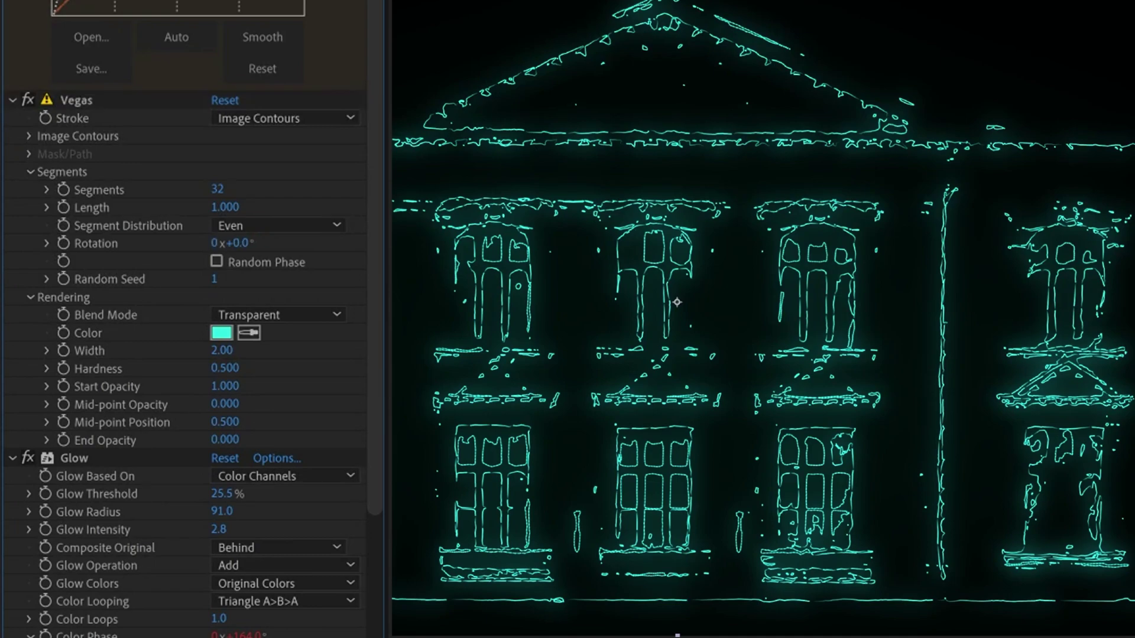
# Drive the Vegas segments' rotation with the expression time*100 and scrub through the animation to check it.
pyautogui.keyDown('alt'); pyautogui.click(67, 242); pyautogui.keyUp('alt')
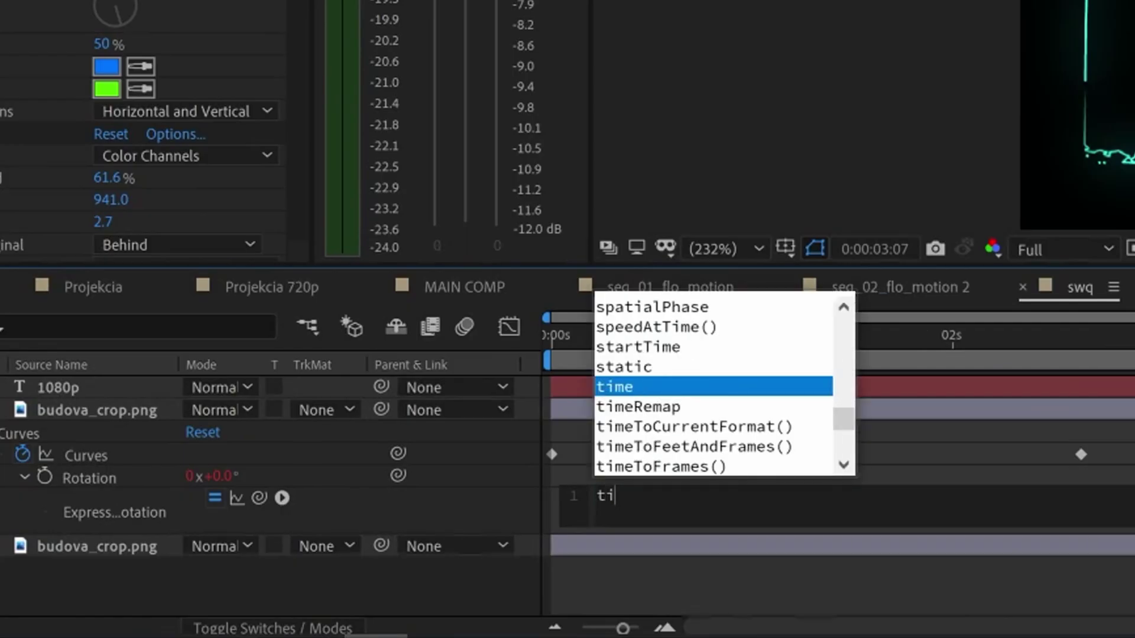
pyautogui.write('me*100')
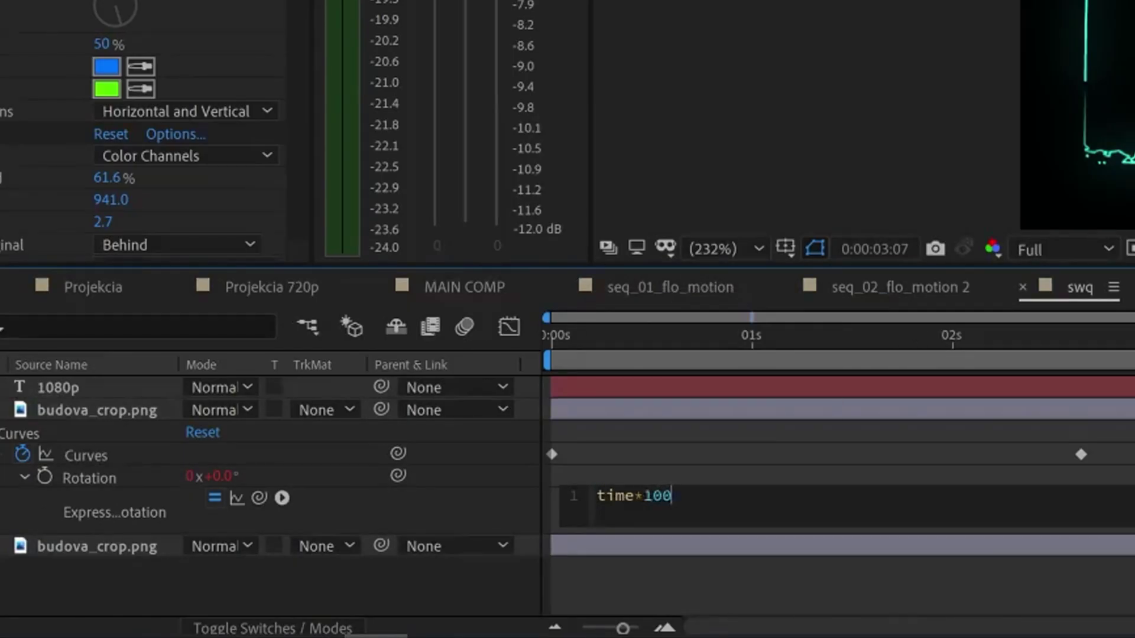
pyautogui.press('KP_Enter')
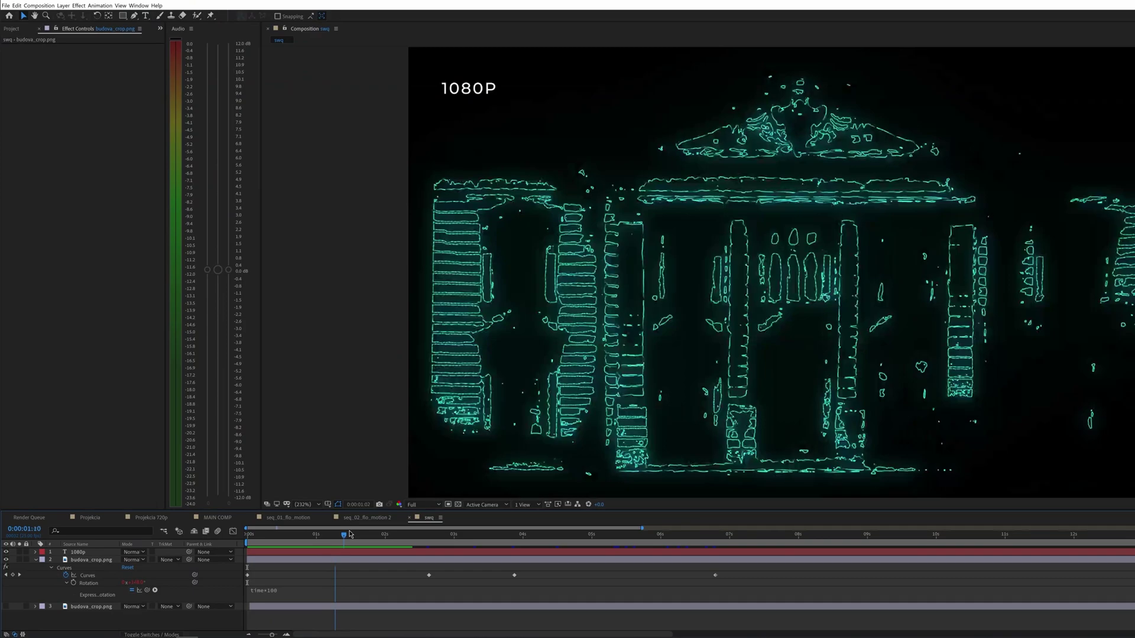
pyautogui.moveTo(347, 535); pyautogui.dragTo(448, 515)
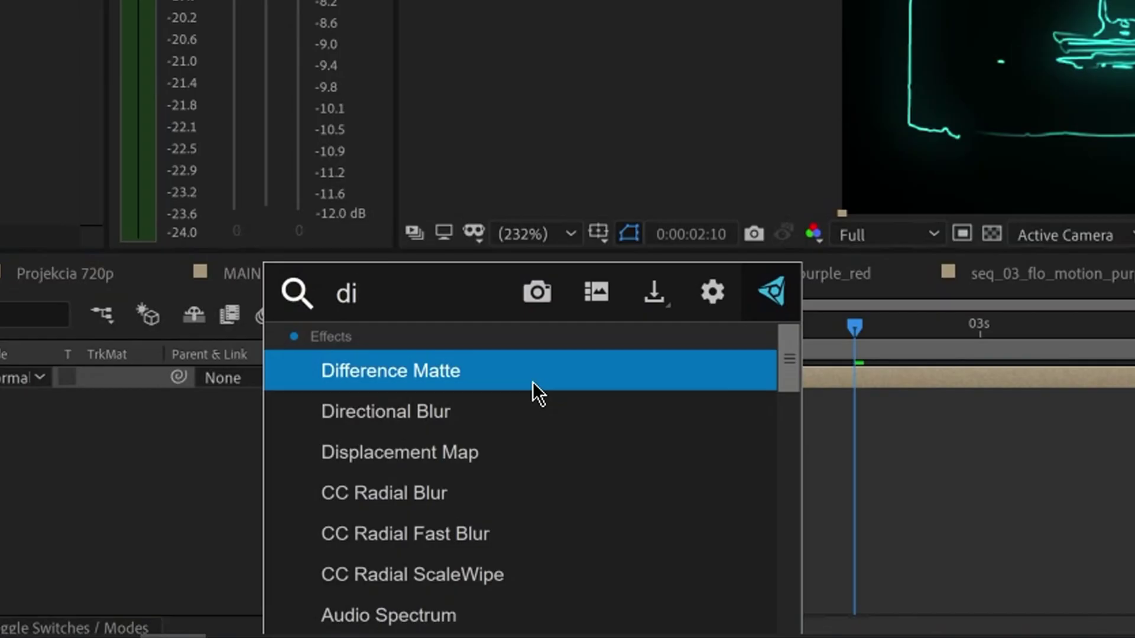
# Apply Turbulent Displace to the seq_04_vegas layer and set its size to 45.
pyautogui.write('splace')
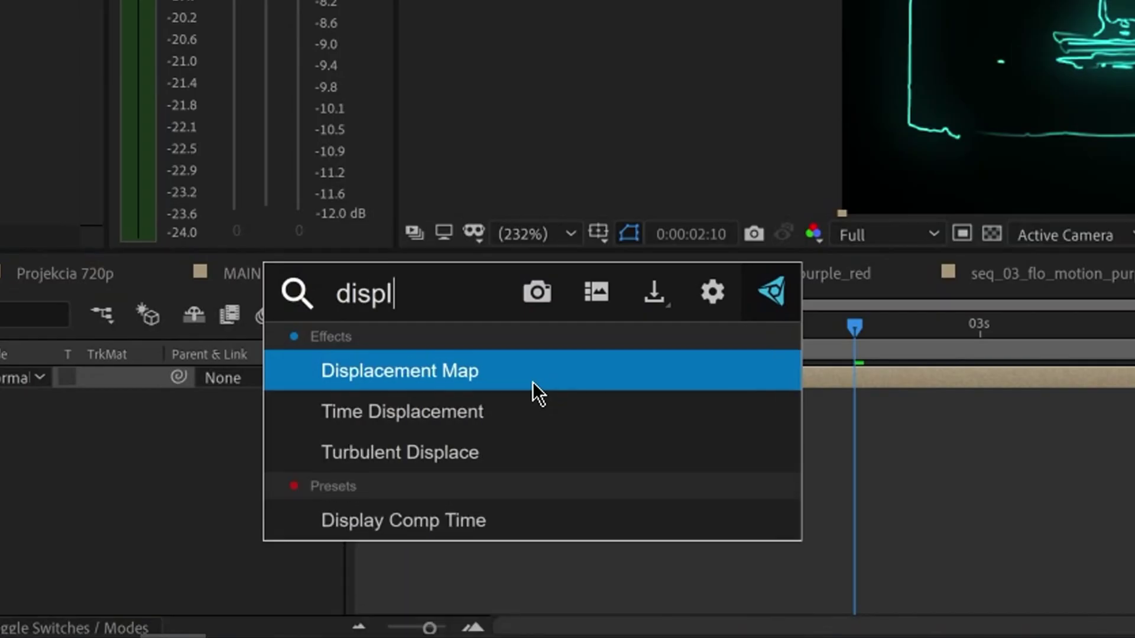
pyautogui.press('Down')
pyautogui.press('Down')
pyautogui.press('Return')
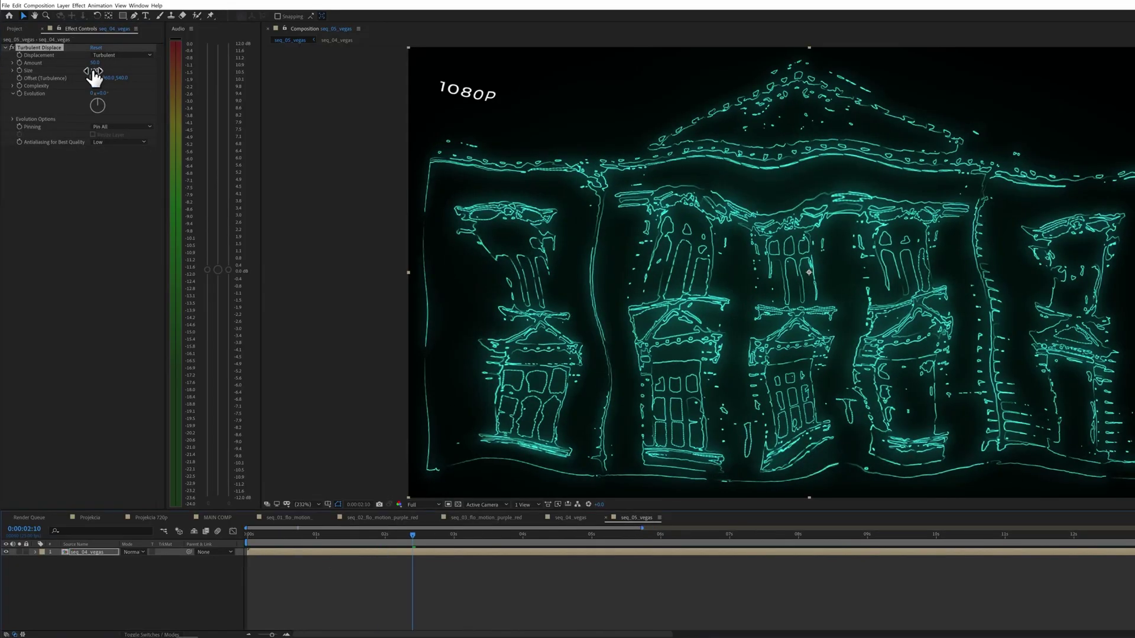
pyautogui.moveTo(94, 74); pyautogui.dragTo(30, 99)
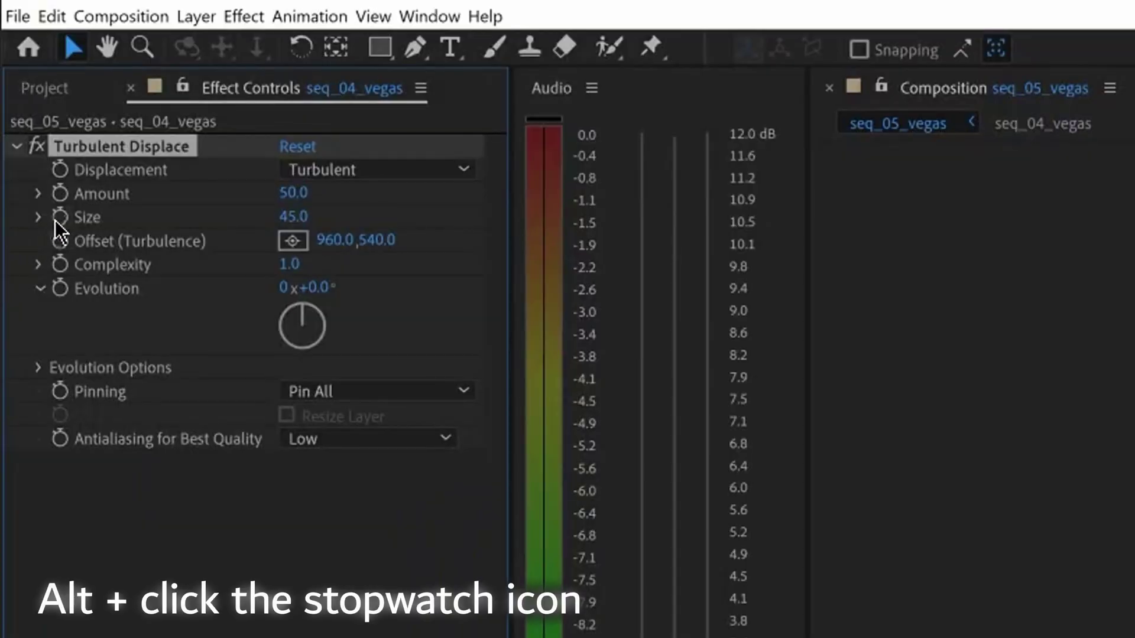
# Add expressions to Turbulent Displace: wiggle(0.2,5) on Size, wiggle(1,80) on Amount and time*50 on Evolution.
pyautogui.keyDown('alt'); pyautogui.click(59, 218); pyautogui.keyUp('alt')
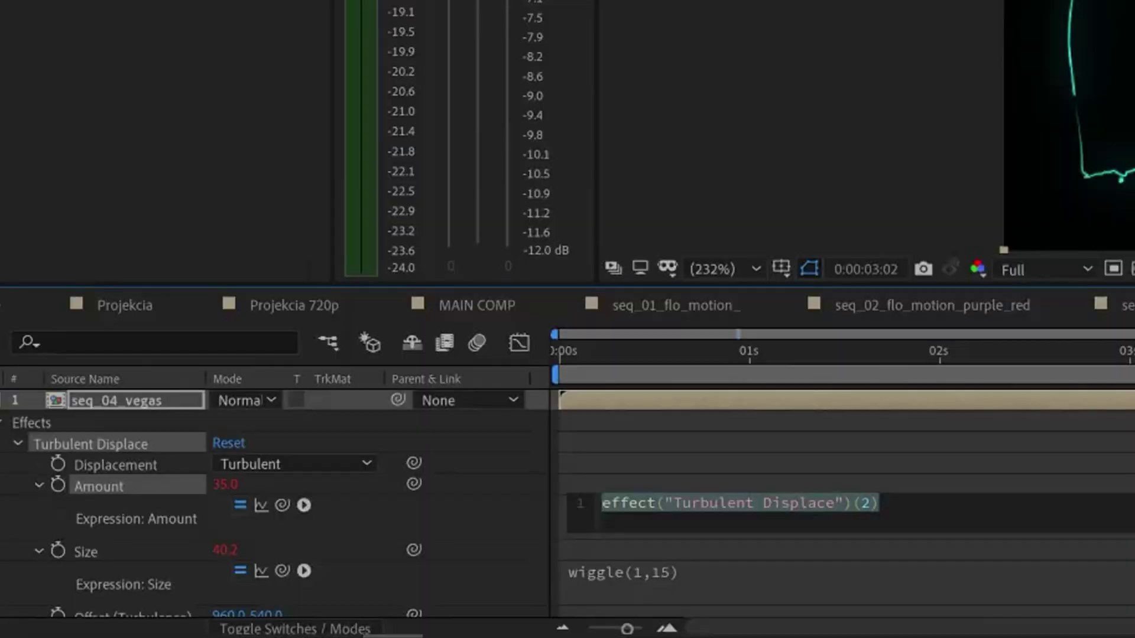
pyautogui.write('wig')
pyautogui.press('Return')
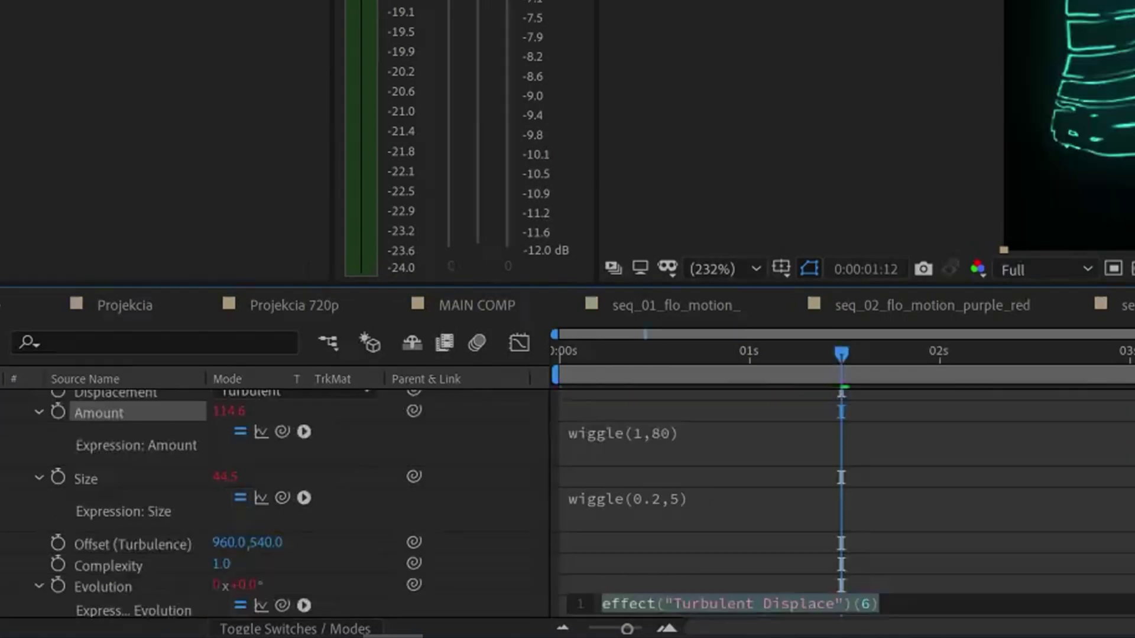
pyautogui.write('time*50')
pyautogui.press('KP_Enter')
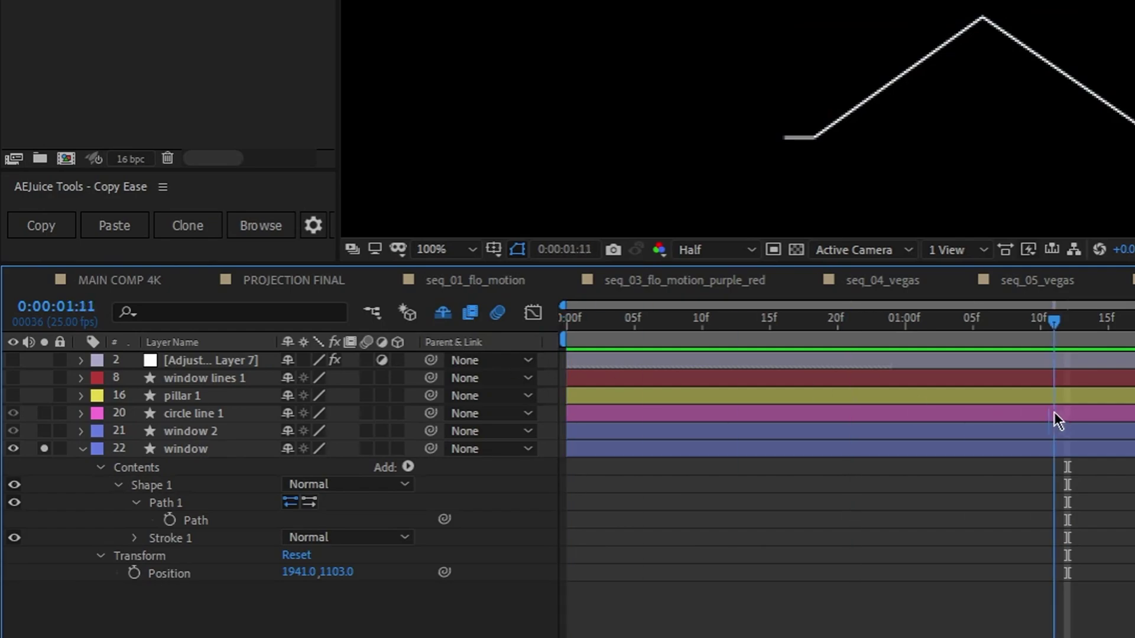
# Add Trim Paths to the window shape layer and show its properties.
pyautogui.click(408, 467)
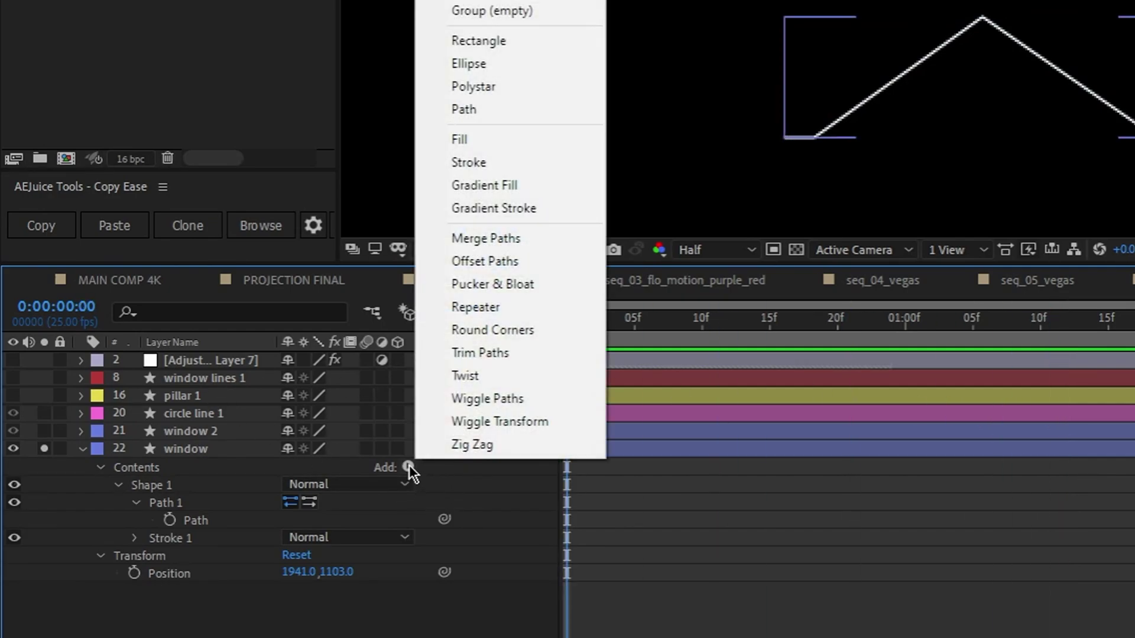
pyautogui.click(498, 358)
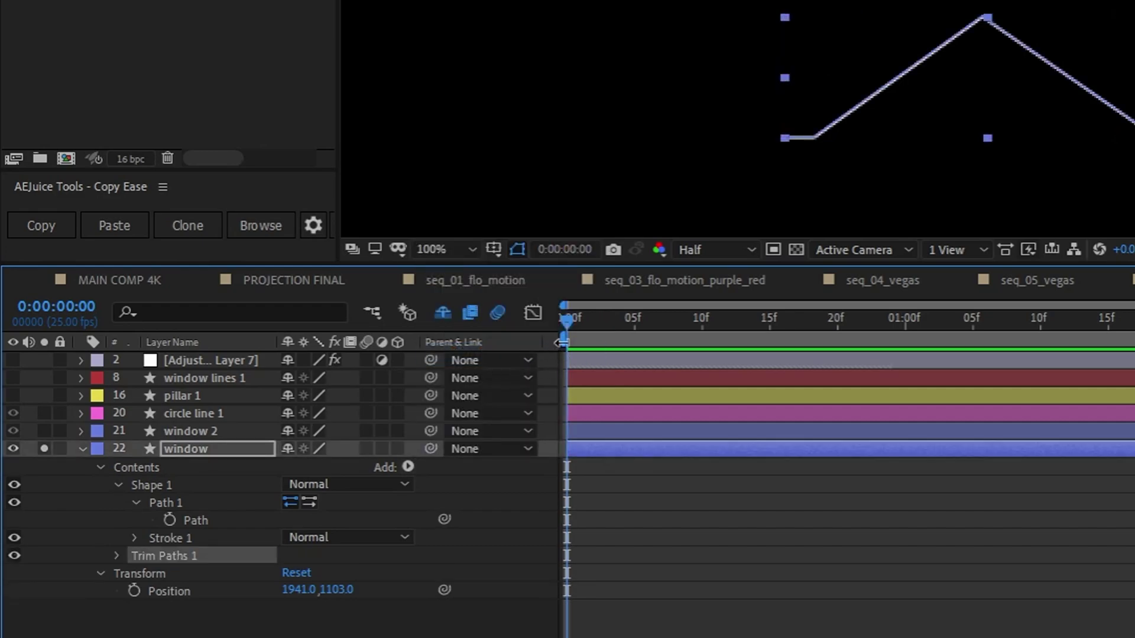
pyautogui.click(117, 557)
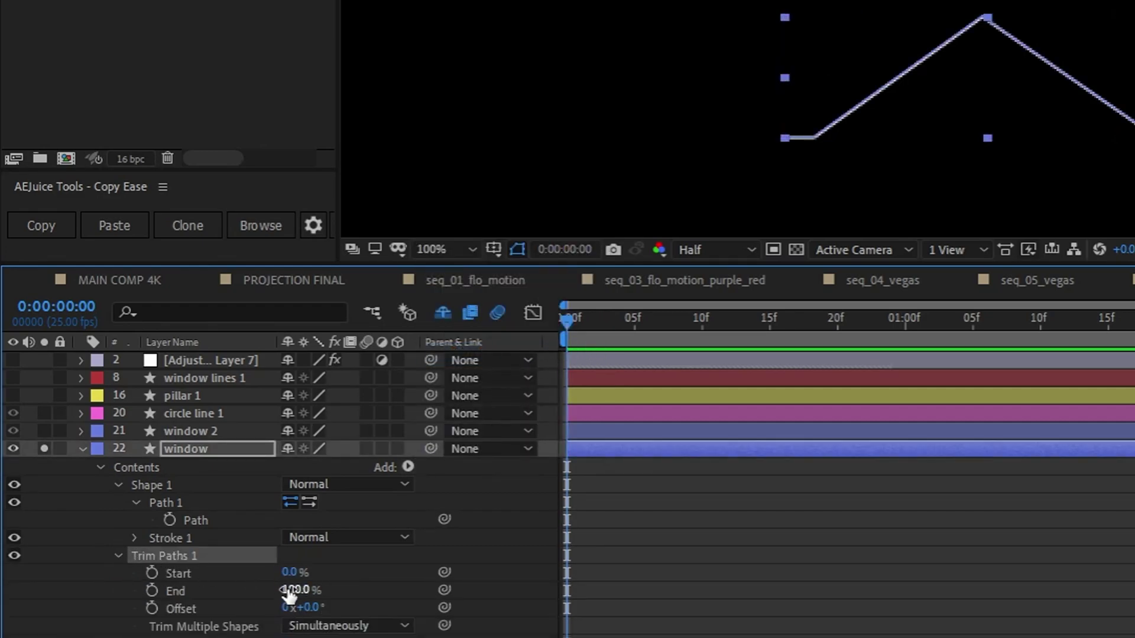
# Keyframe the Trim Paths End from 0% at the start to 100% at about frame 24, and preview the line drawing on.
pyautogui.moveTo(288, 593); pyautogui.dragTo(178, 593)
pyautogui.click(153, 592)
pyautogui.click(846, 325)
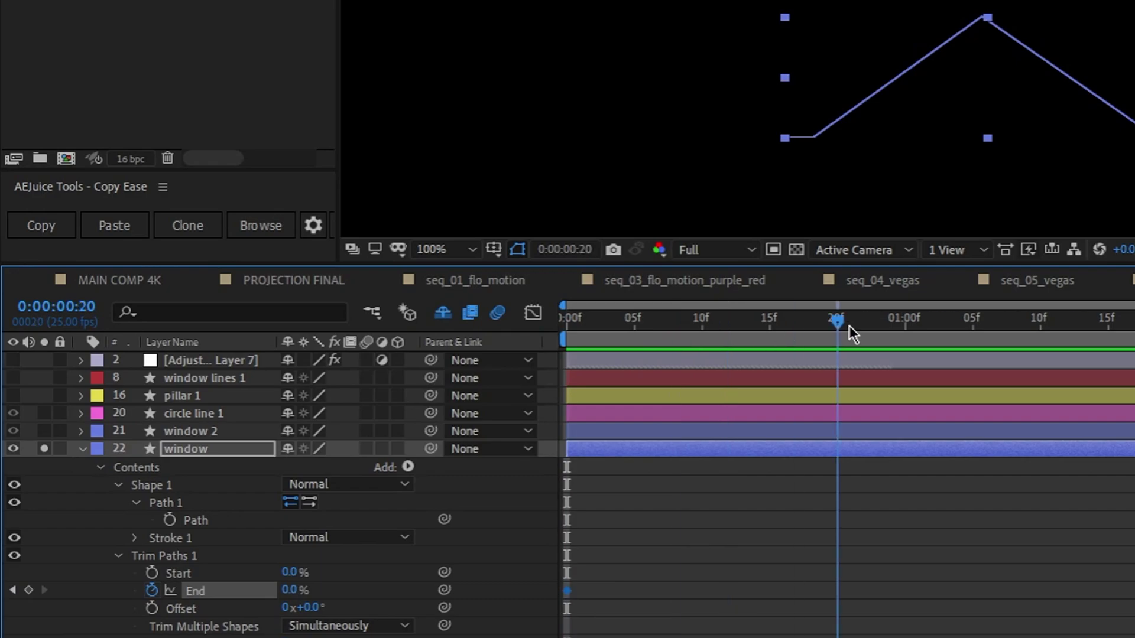
pyautogui.moveTo(850, 325); pyautogui.dragTo(892, 326)
pyautogui.moveTo(289, 593); pyautogui.dragTo(518, 555)
pyautogui.click(806, 554)
pyautogui.press('space')
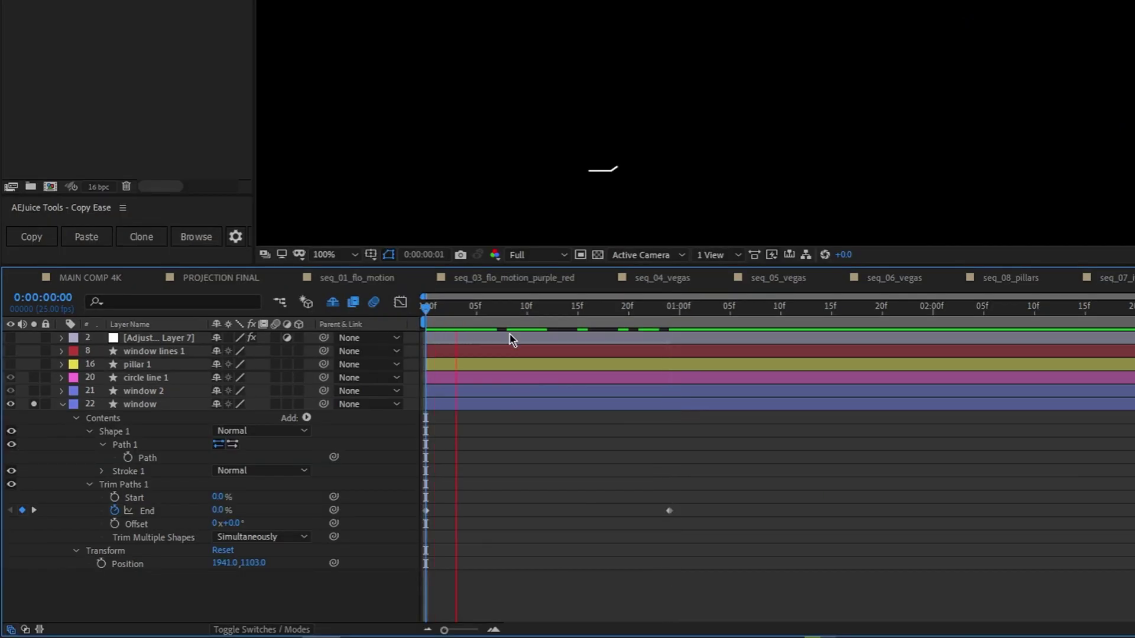
# Apply Easy Ease Out to the first End keyframe and Easy Ease In to the last one, and preview the motion.
pyautogui.moveTo(499, 314); pyautogui.dragTo(424, 322)
pyautogui.moveTo(488, 542); pyautogui.dragTo(414, 500)
pyautogui.rightClick(426, 512)
pyautogui.moveTo(600, 502)
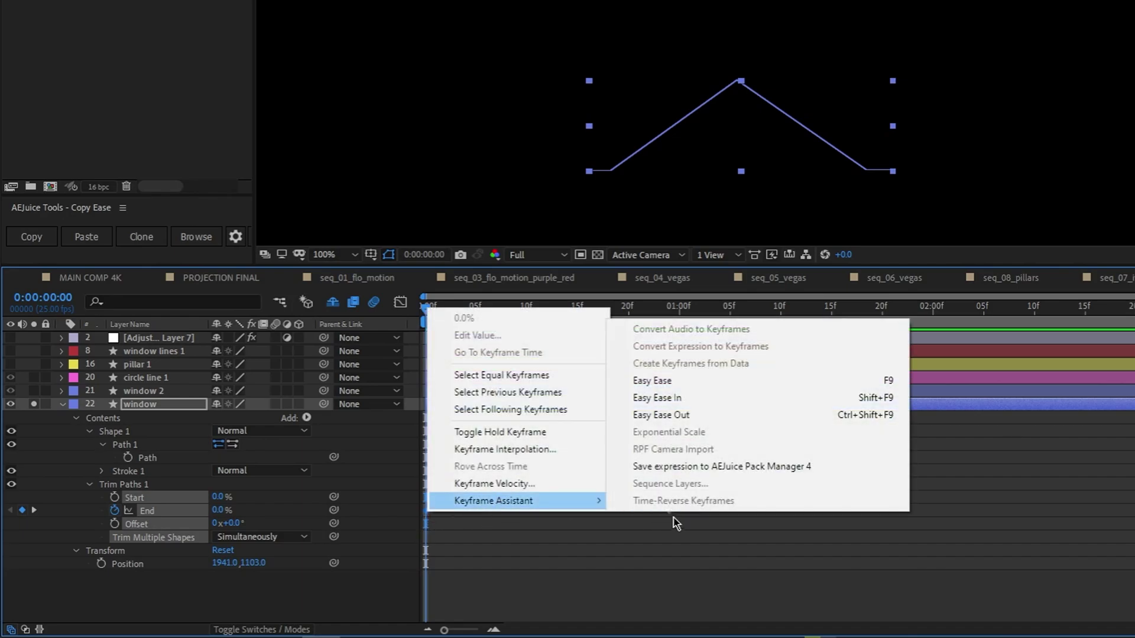
pyautogui.click(623, 432)
pyautogui.moveTo(704, 577); pyautogui.dragTo(674, 518)
pyautogui.rightClick(672, 513)
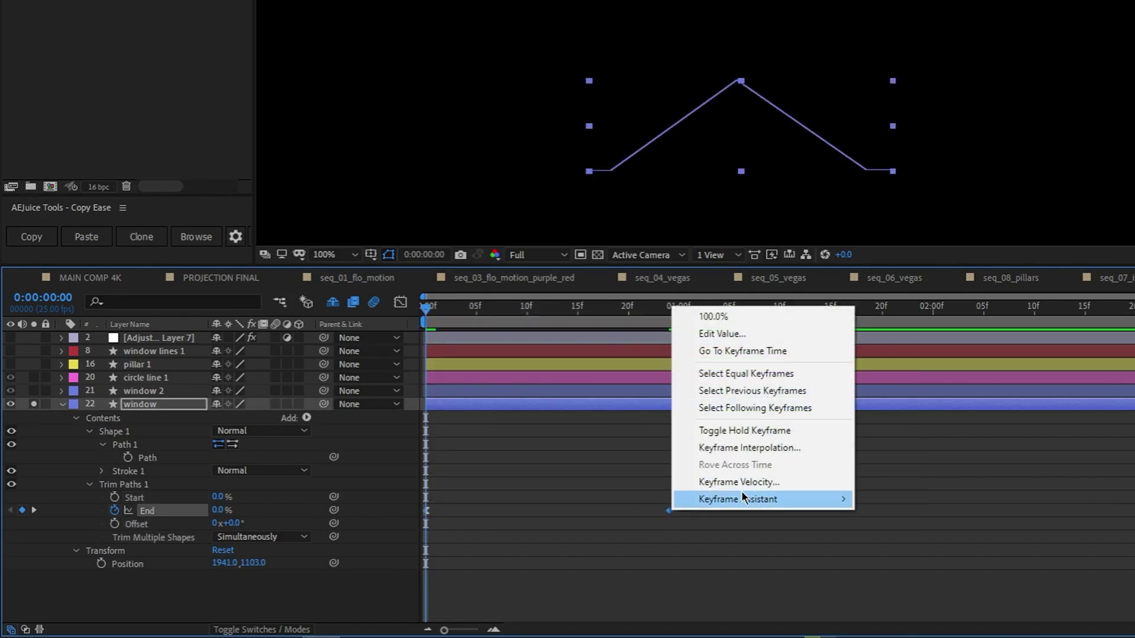
pyautogui.moveTo(762, 499)
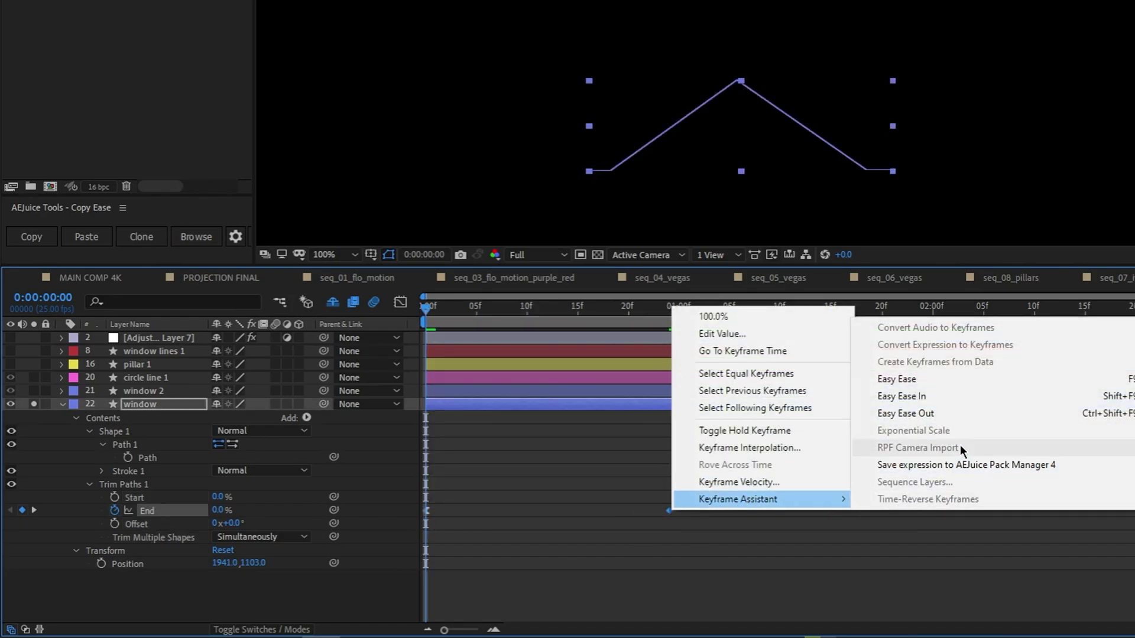
pyautogui.click(977, 396)
pyautogui.press('space')
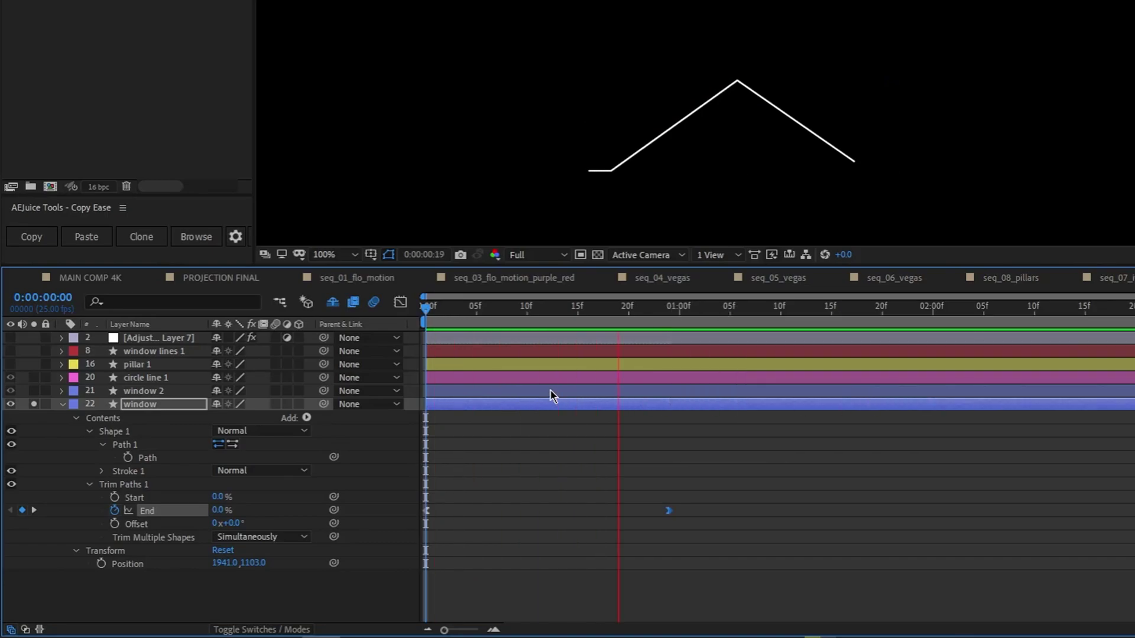
# Lengthen the ease handles of both End keyframes toward the middle of the speed graph and preview the line animation.
pyautogui.click(401, 302)
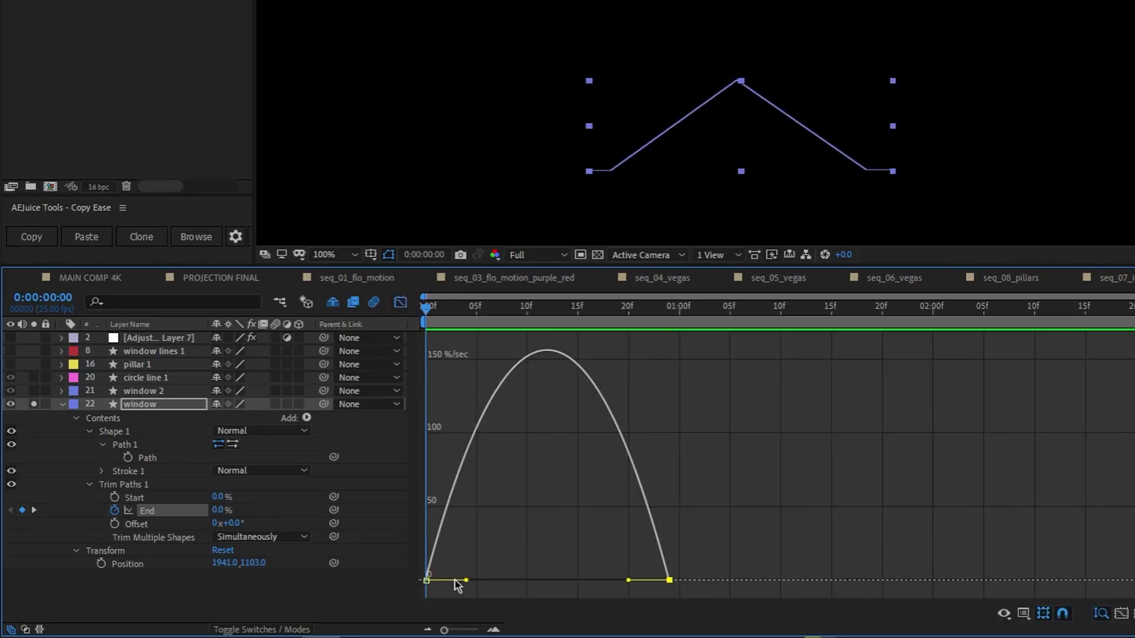
pyautogui.moveTo(468, 581); pyautogui.dragTo(516, 581)
pyautogui.moveTo(629, 580); pyautogui.dragTo(554, 580)
pyautogui.click(401, 302)
pyautogui.press('space')
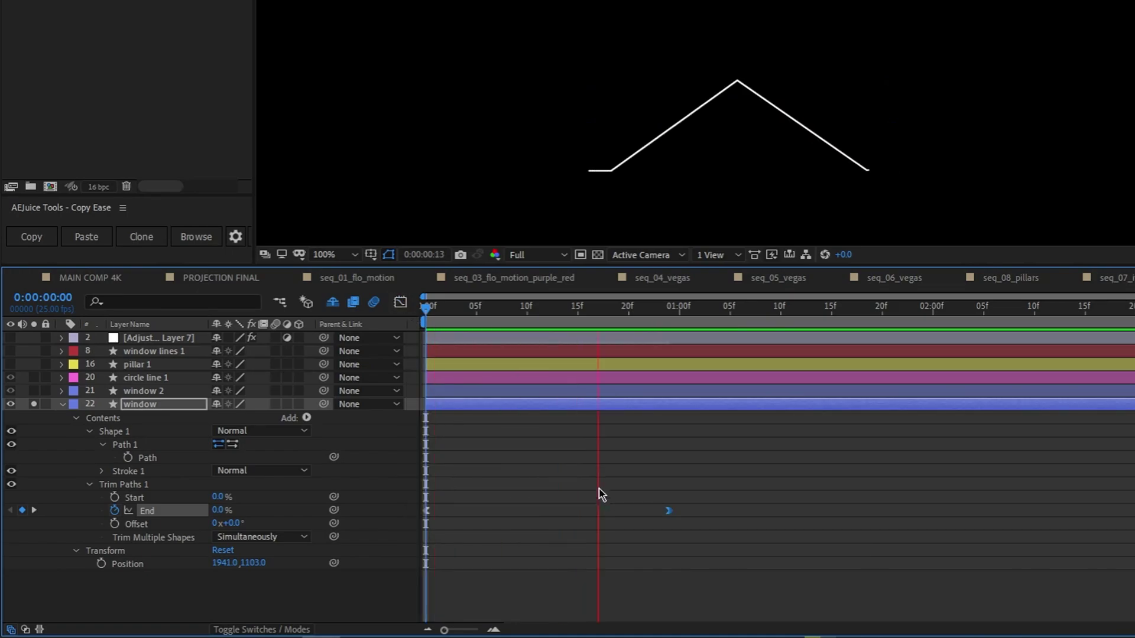
pyautogui.press('space')
pyautogui.press('space')
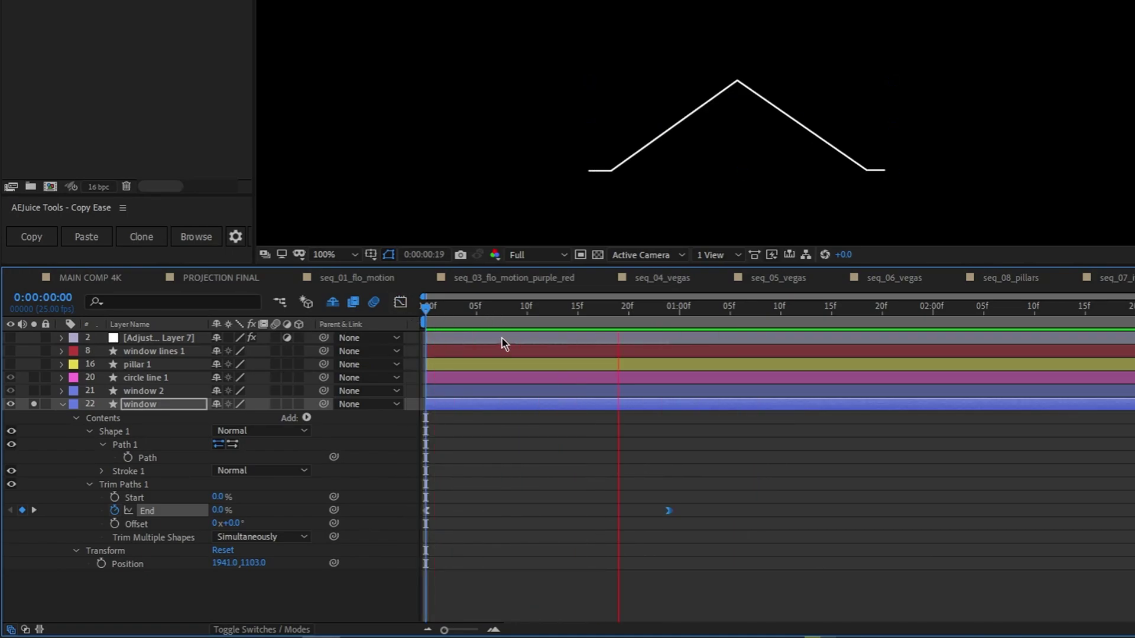
# Play the full glowing lines composition from the start.
pyautogui.moveTo(497, 307); pyautogui.dragTo(478, 306)
pyautogui.press('Home')
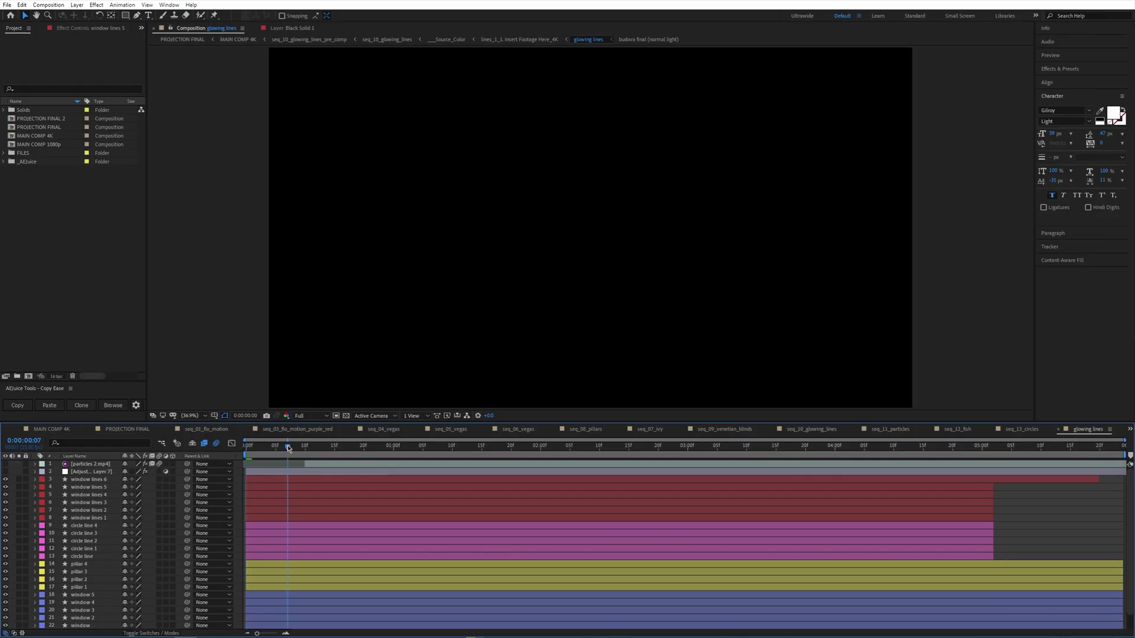
pyautogui.press('space')
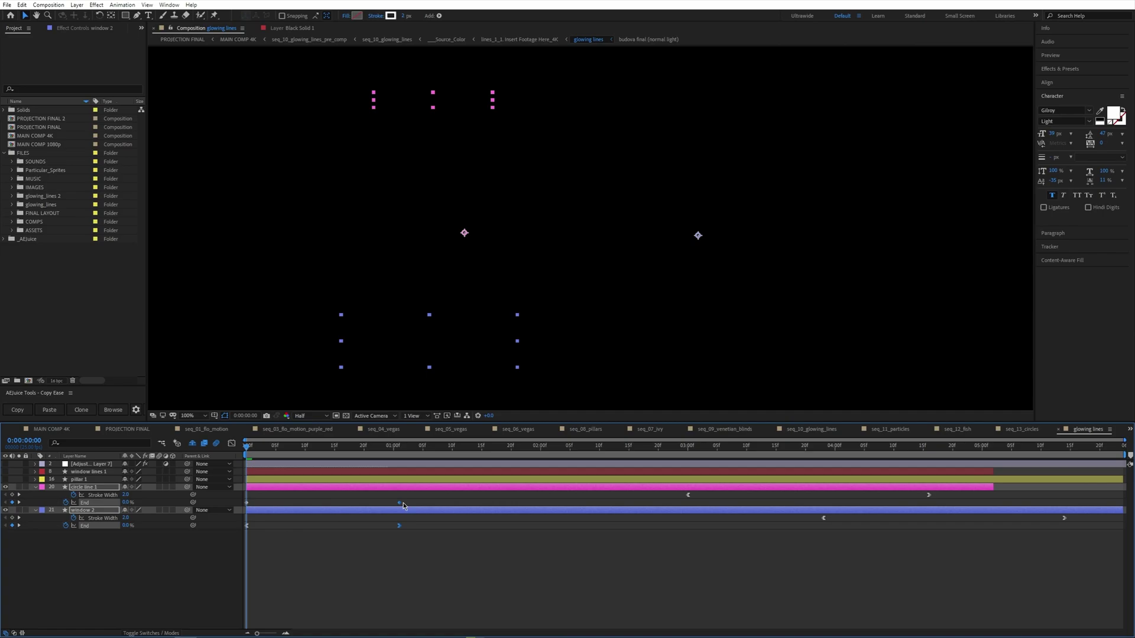
# Move the last End keyframes of circle line 1 and window 2 to about 1:03, and preview the lines with the speed graph shown.
pyautogui.moveTo(403, 505); pyautogui.dragTo(413, 507)
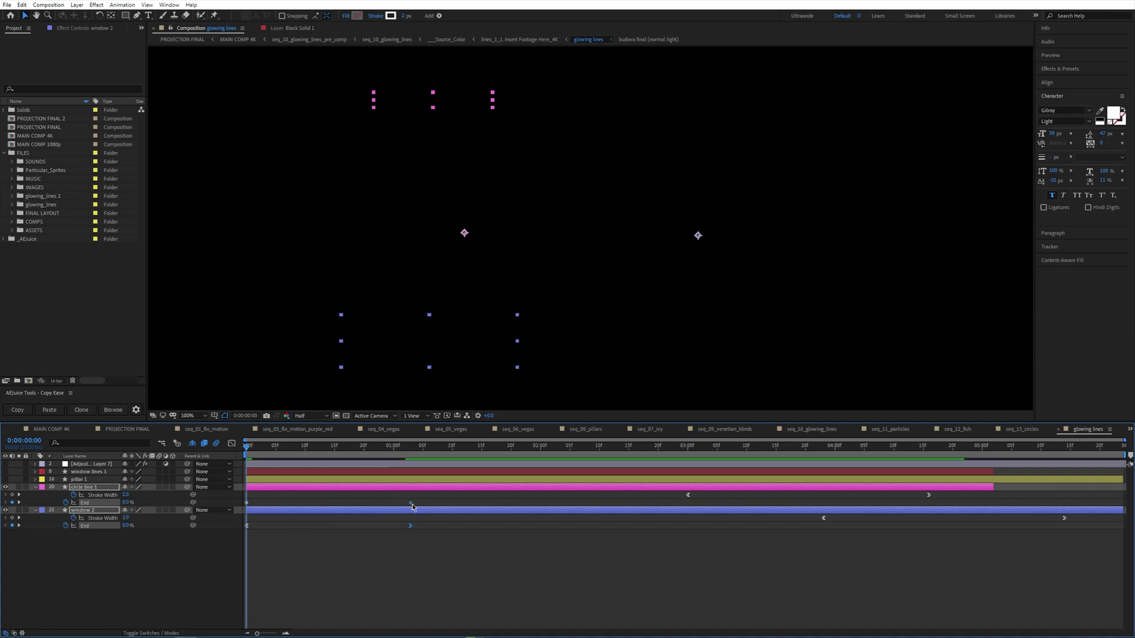
pyautogui.click(231, 443)
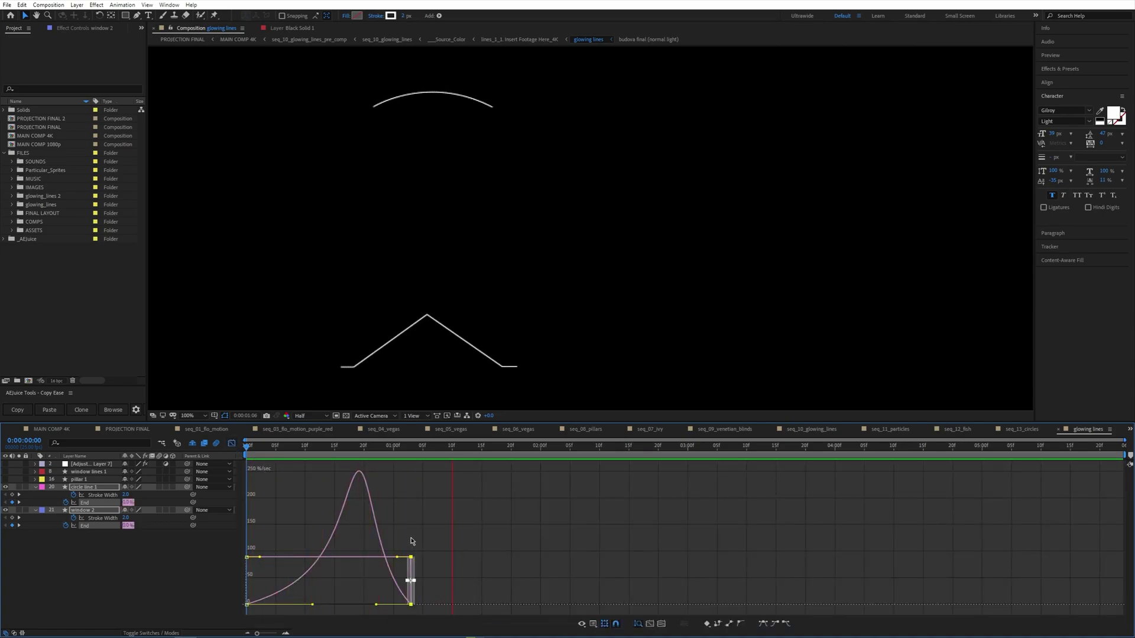
pyautogui.press('space')
pyautogui.moveTo(310, 448); pyautogui.dragTo(203, 449)
pyautogui.click(286, 512)
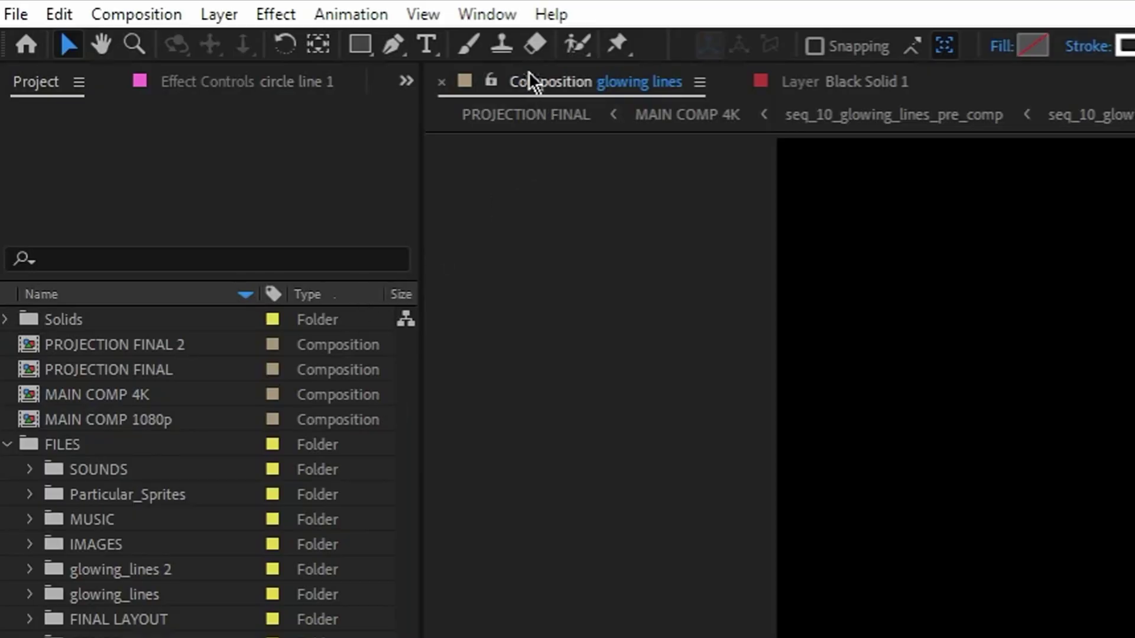
# With AEJuice Tools - Copy Ease, copy the easing of window 2's End keyframes and paste it onto circle line 1's End keyframes.
pyautogui.click(169, 5)
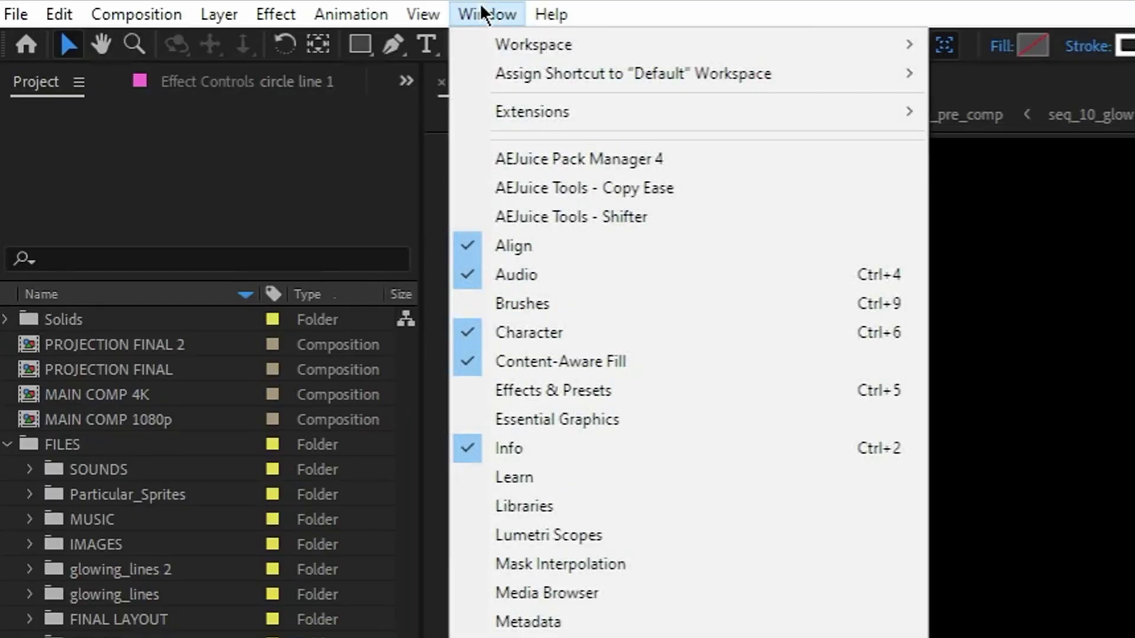
pyautogui.click(547, 199)
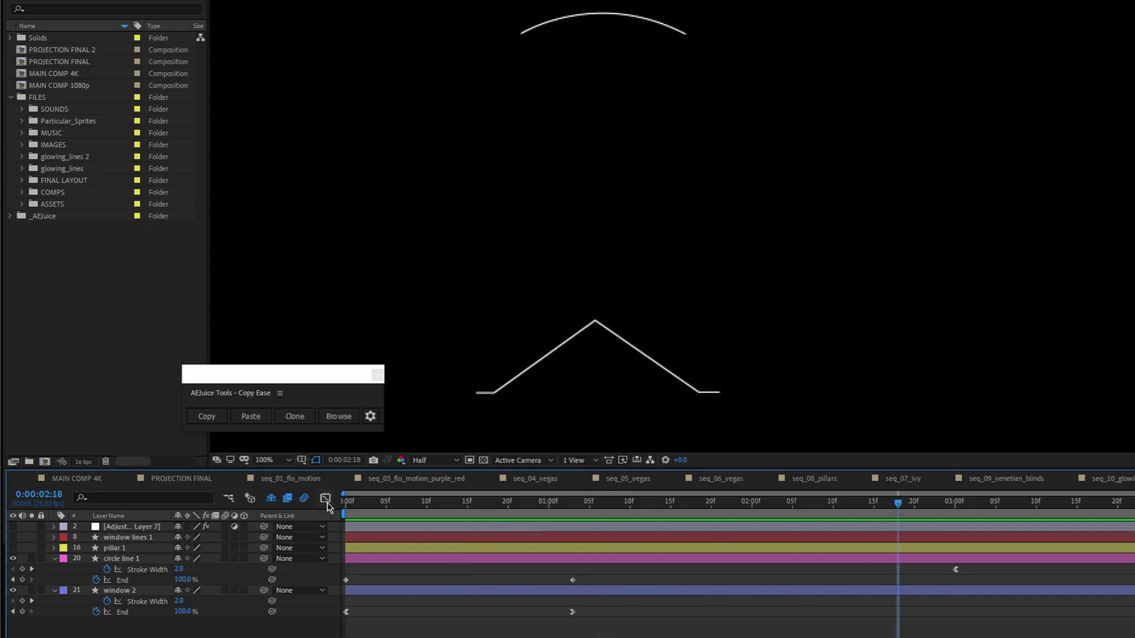
pyautogui.moveTo(593, 636); pyautogui.dragTo(333, 604)
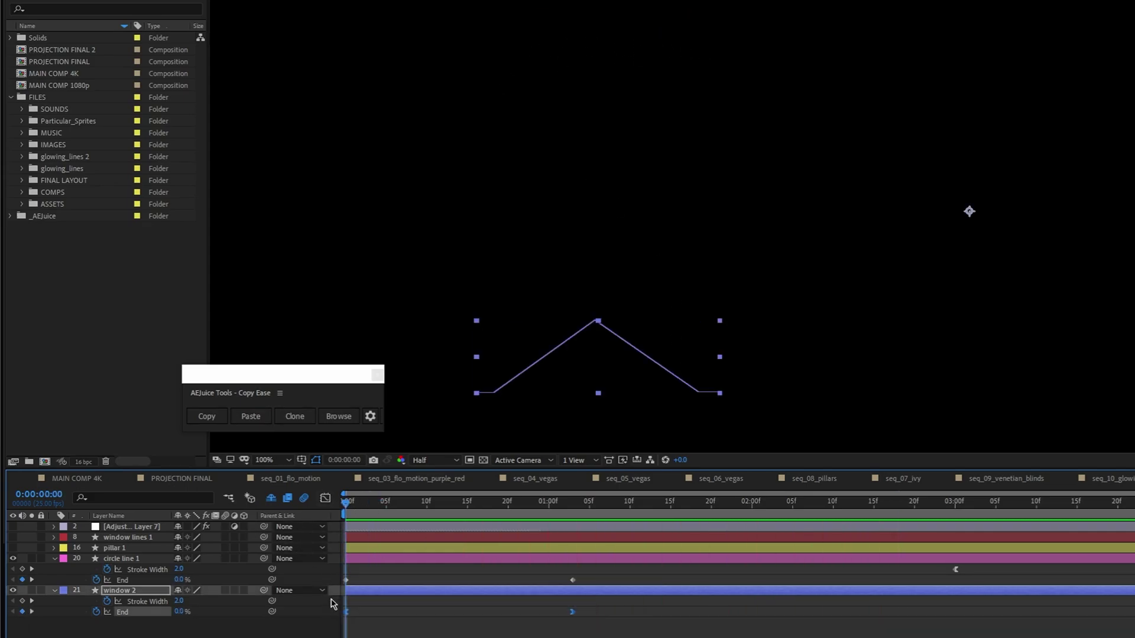
pyautogui.click(205, 417)
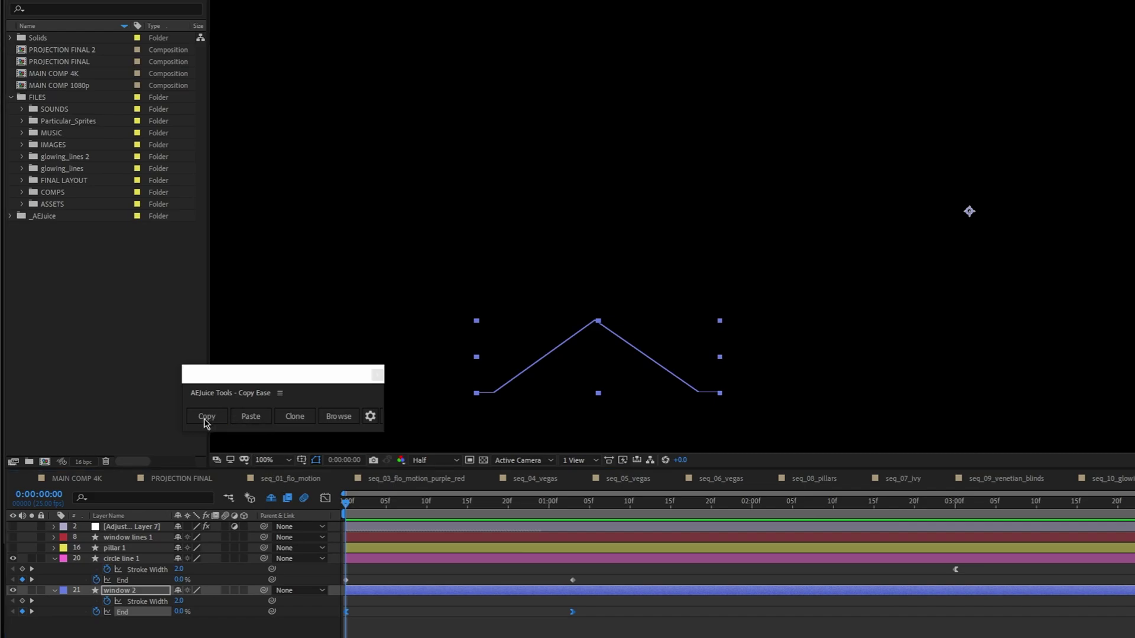
pyautogui.moveTo(605, 579); pyautogui.dragTo(329, 598)
pyautogui.click(249, 417)
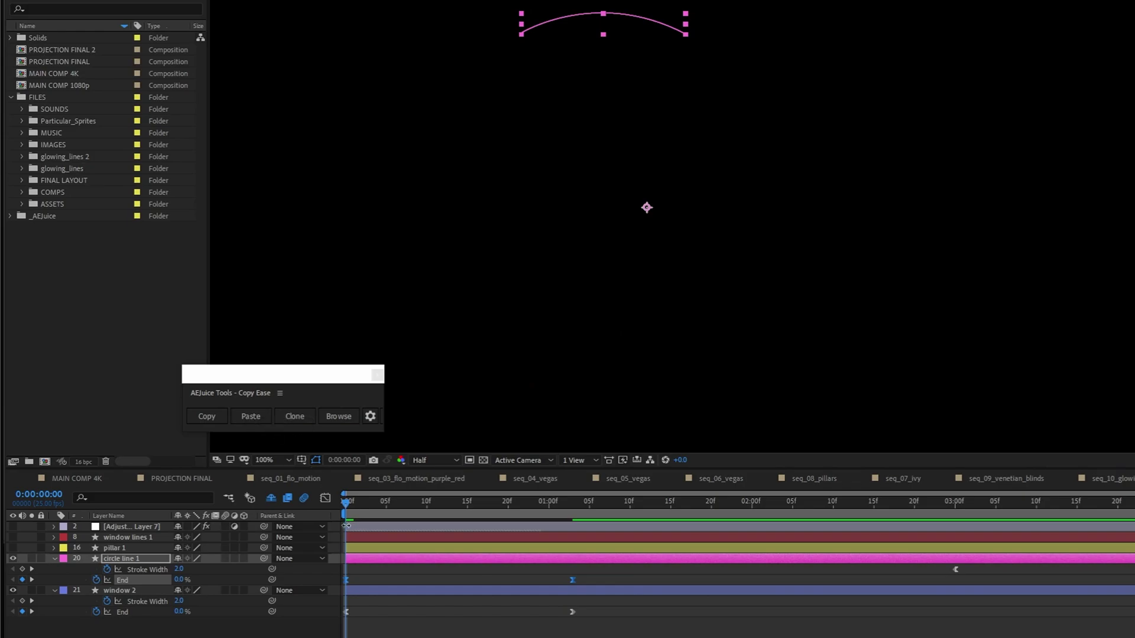
# Paste the copied ease onto circle line 1's End keyframes within the speed graph and preview the animation.
pyautogui.click(325, 500)
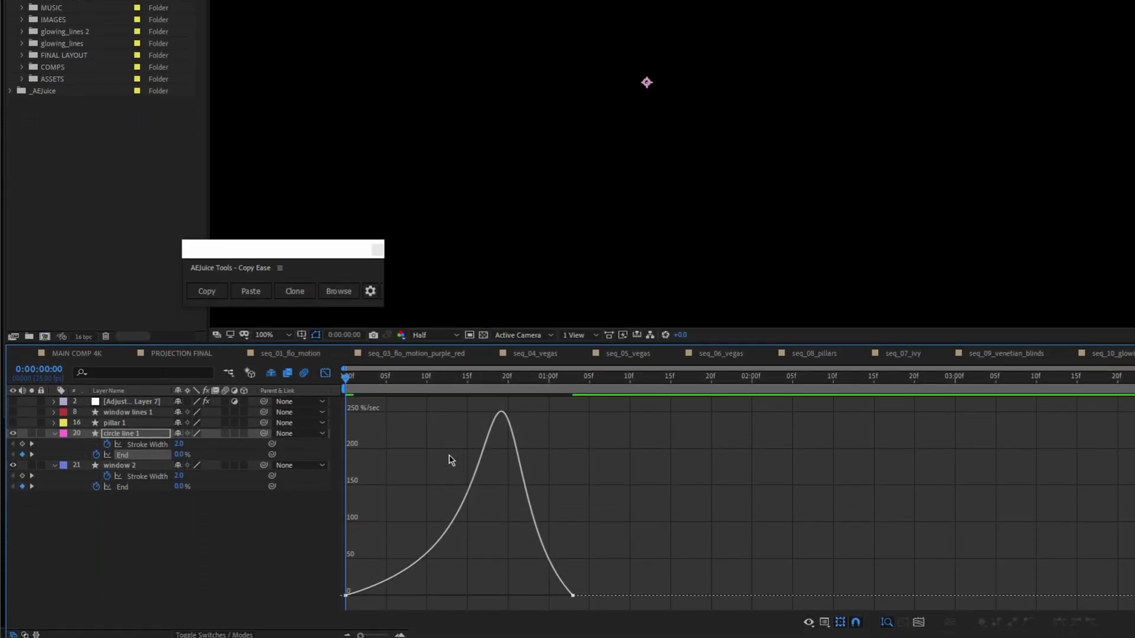
pyautogui.click(329, 367)
pyautogui.moveTo(634, 437); pyautogui.dragTo(335, 451)
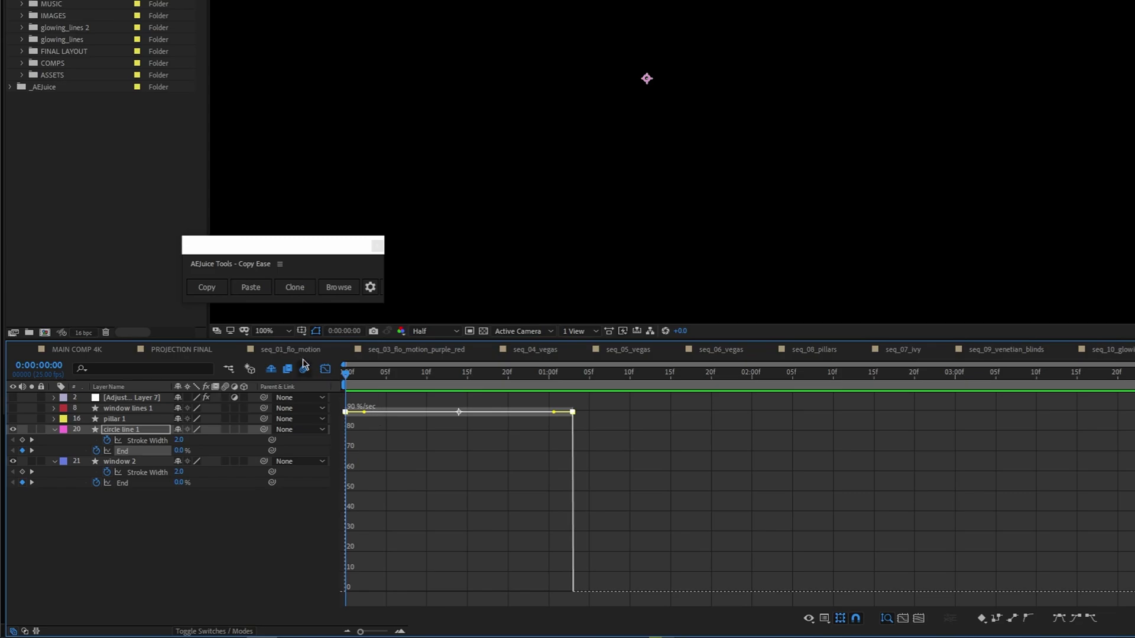
pyautogui.click(250, 289)
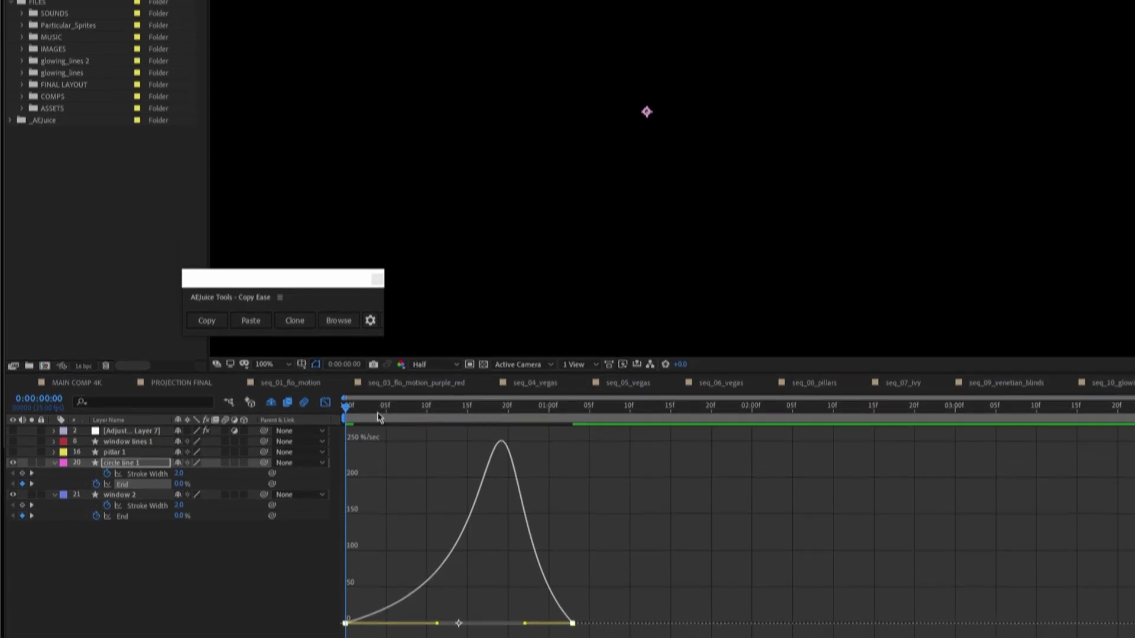
pyautogui.click(459, 375)
pyautogui.press('space')
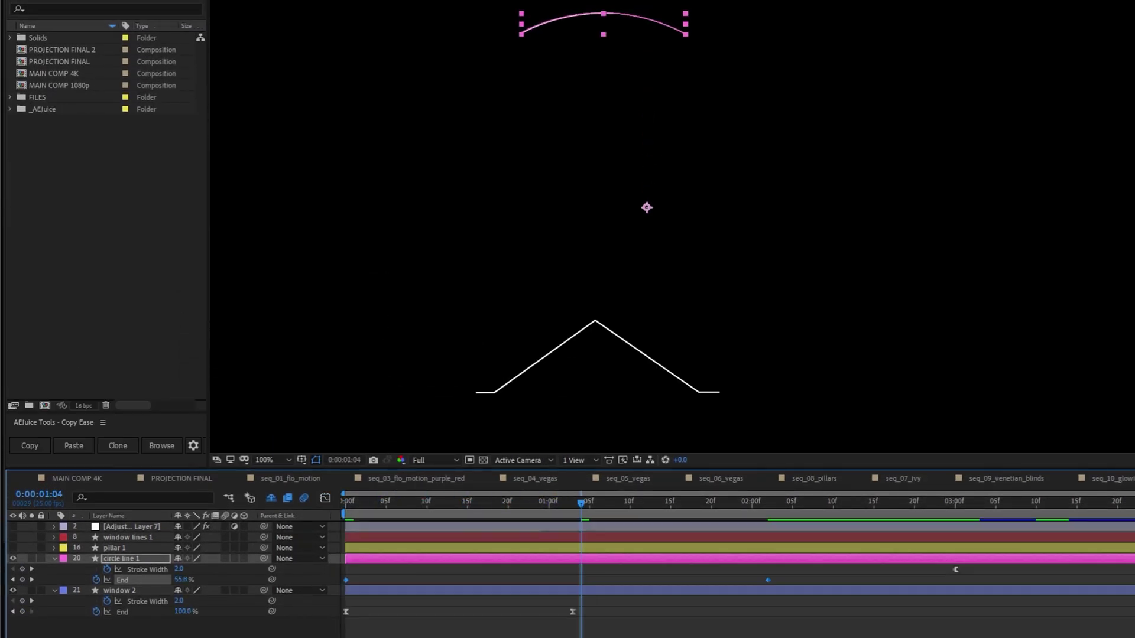
# Transfer window 2's easing to circle line 1's more widely spaced End keyframes and check the speed graph.
pyautogui.click(307, 609)
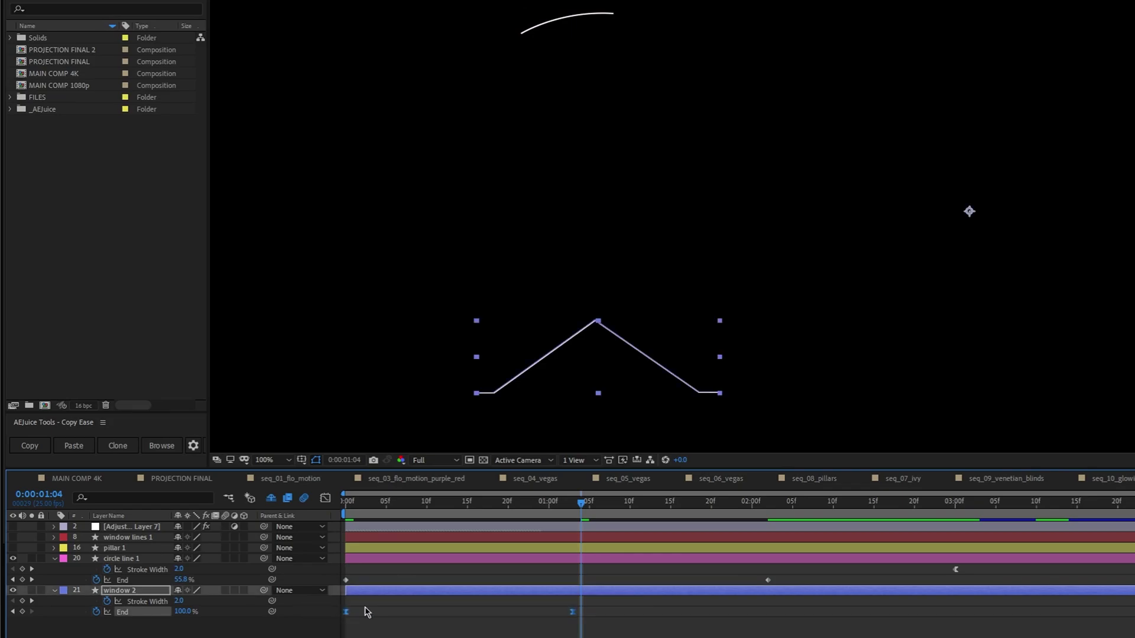
pyautogui.moveTo(827, 569); pyautogui.dragTo(314, 601)
pyautogui.press('F9')
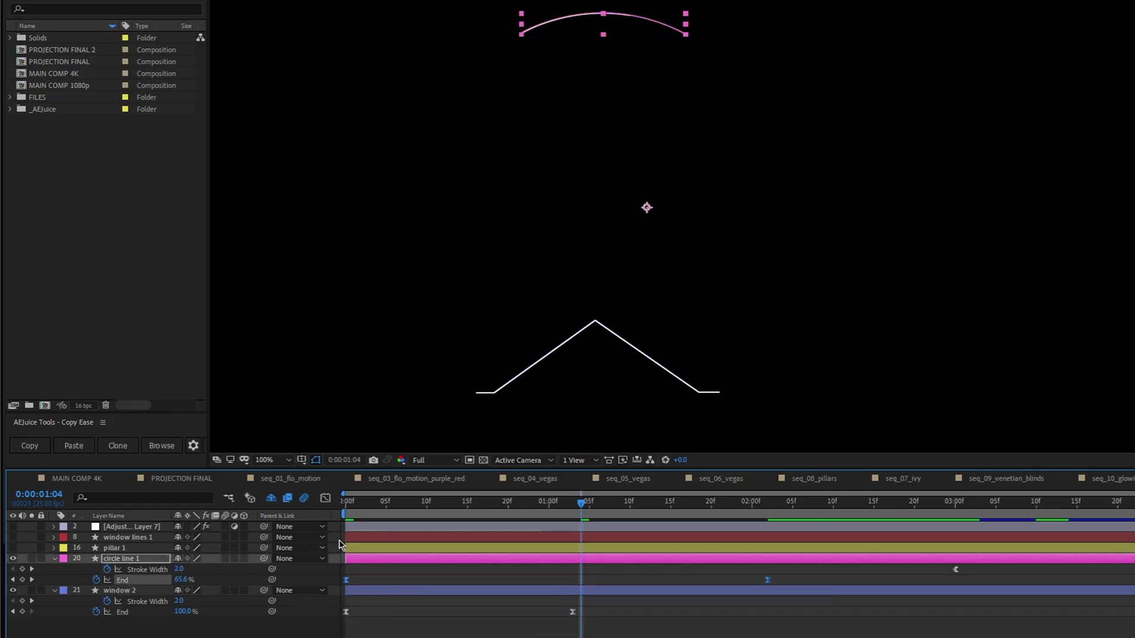
pyautogui.click(325, 499)
pyautogui.click(325, 369)
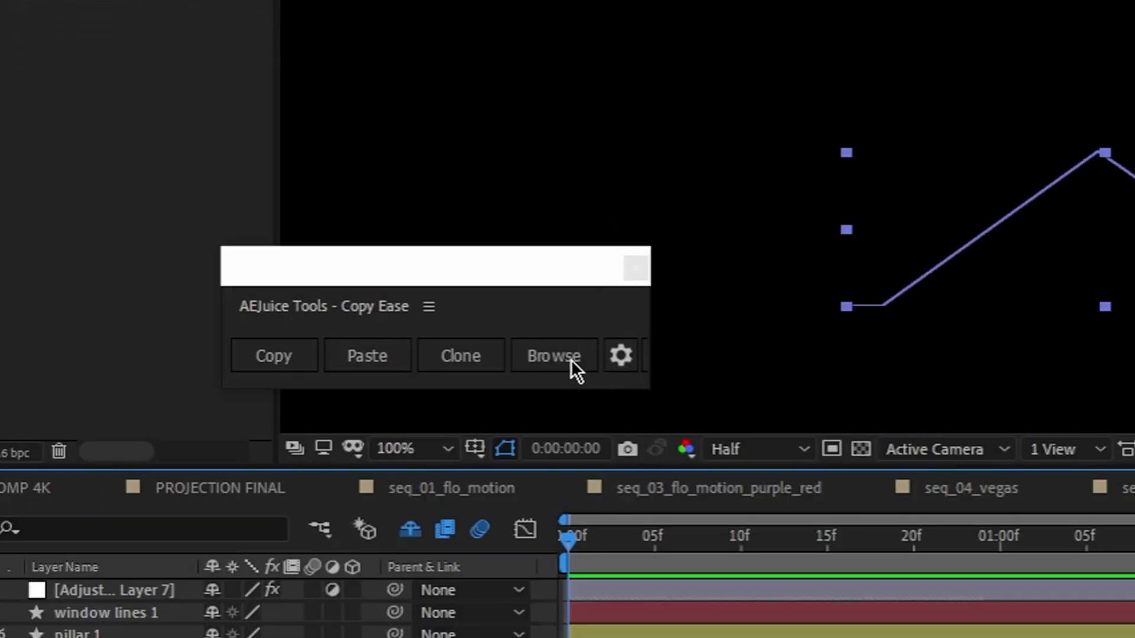
# Apply the Ease Middle 03 preset from Copy Ease to window 2's End keyframes and check the resulting speed curve.
pyautogui.click(571, 360)
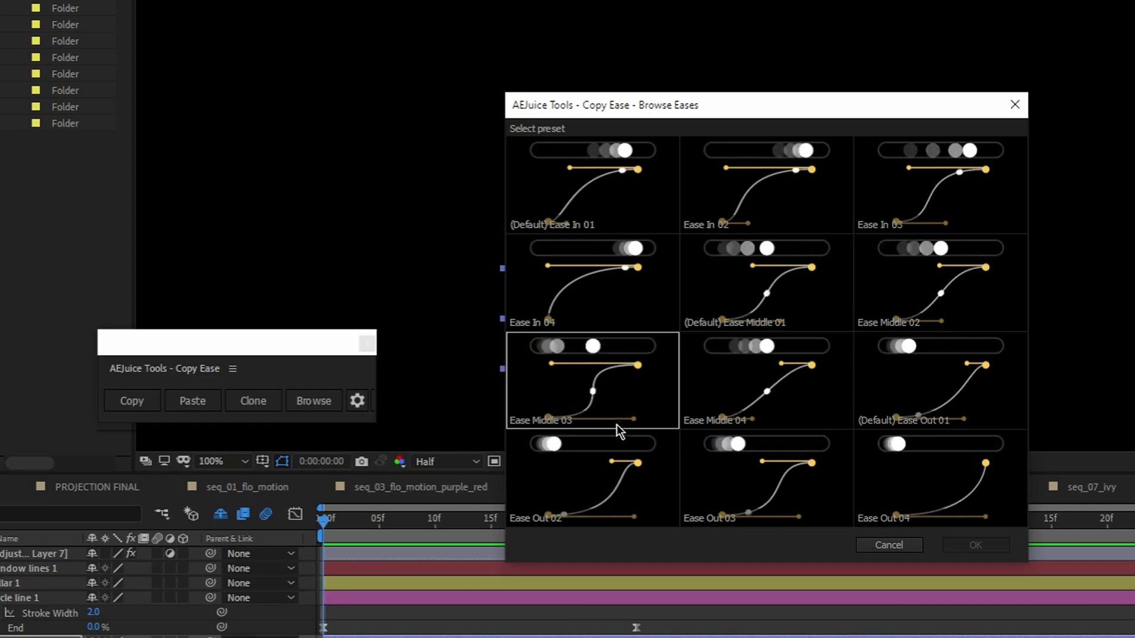
pyautogui.doubleClick(589, 381)
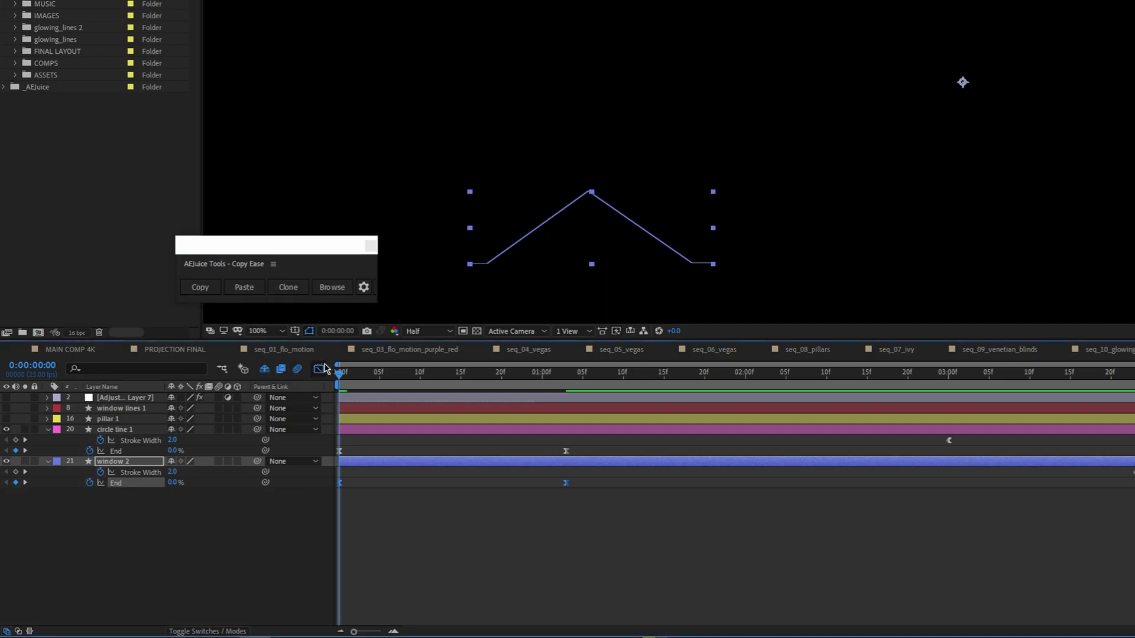
pyautogui.click(321, 369)
pyautogui.click(321, 368)
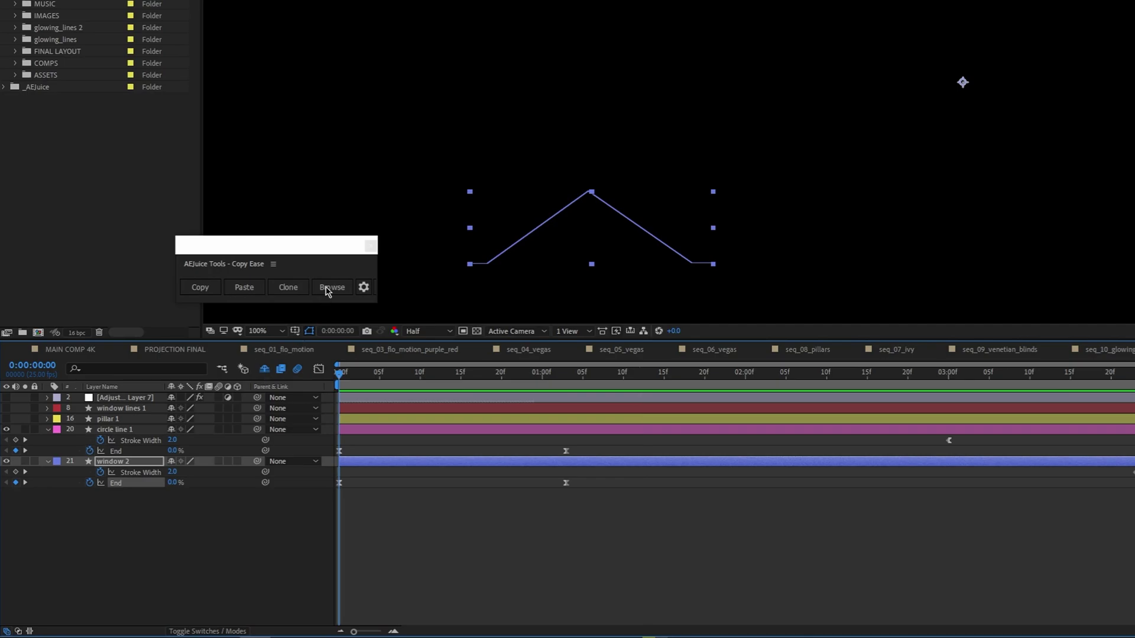
# Apply another Copy Ease preset to window 2's End keyframes, check its speed graph and preview the animation.
pyautogui.click(326, 288)
pyautogui.doubleClick(930, 144)
pyautogui.moveTo(629, 535); pyautogui.dragTo(318, 479)
pyautogui.click(319, 368)
pyautogui.click(319, 369)
pyautogui.press('space')
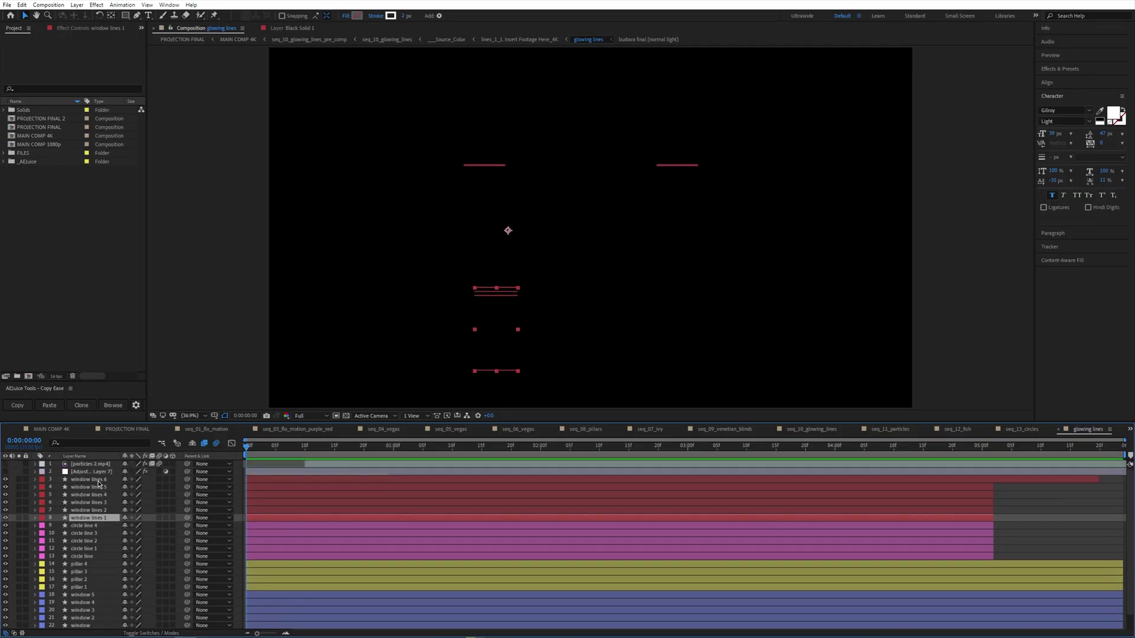
# Stagger the layers window lines 1 to 5 by 5 frames in ascending order with AEJuice Tools - Shifter, and preview the result.
pyautogui.keyDown('shift'); pyautogui.click(99, 484); pyautogui.keyUp('shift')
pyautogui.click(170, 5)
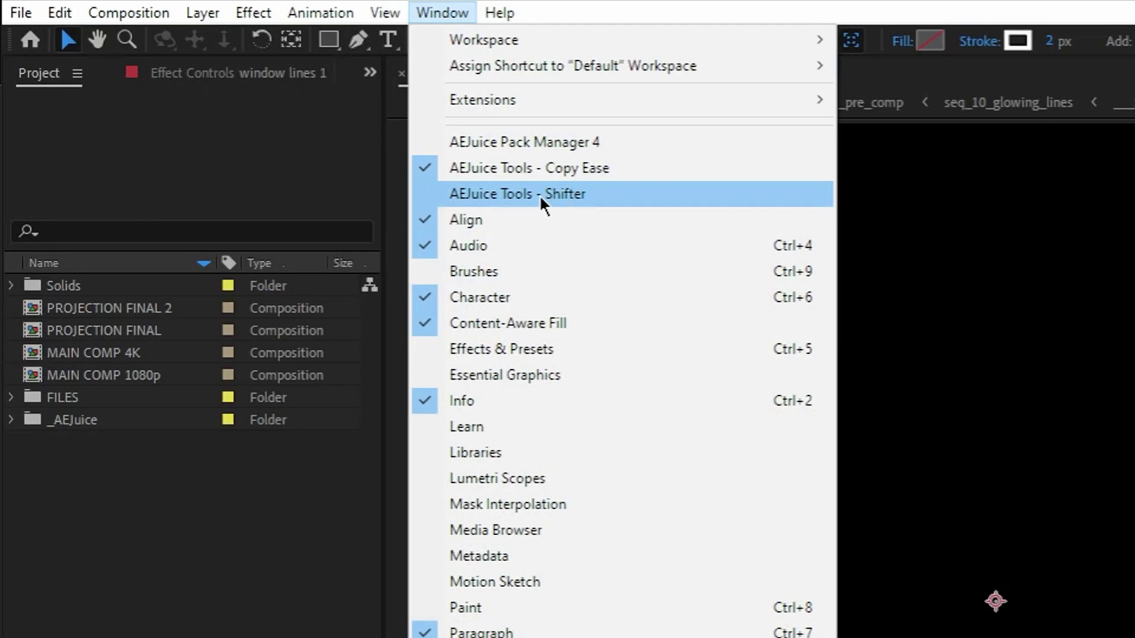
pyautogui.click(540, 195)
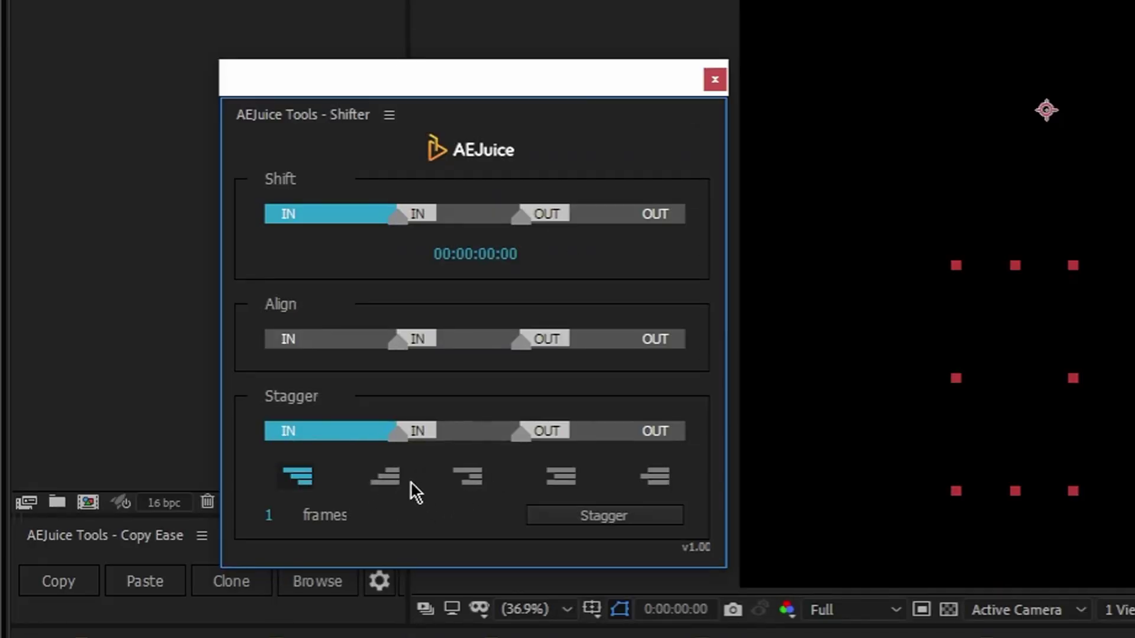
pyautogui.click(384, 477)
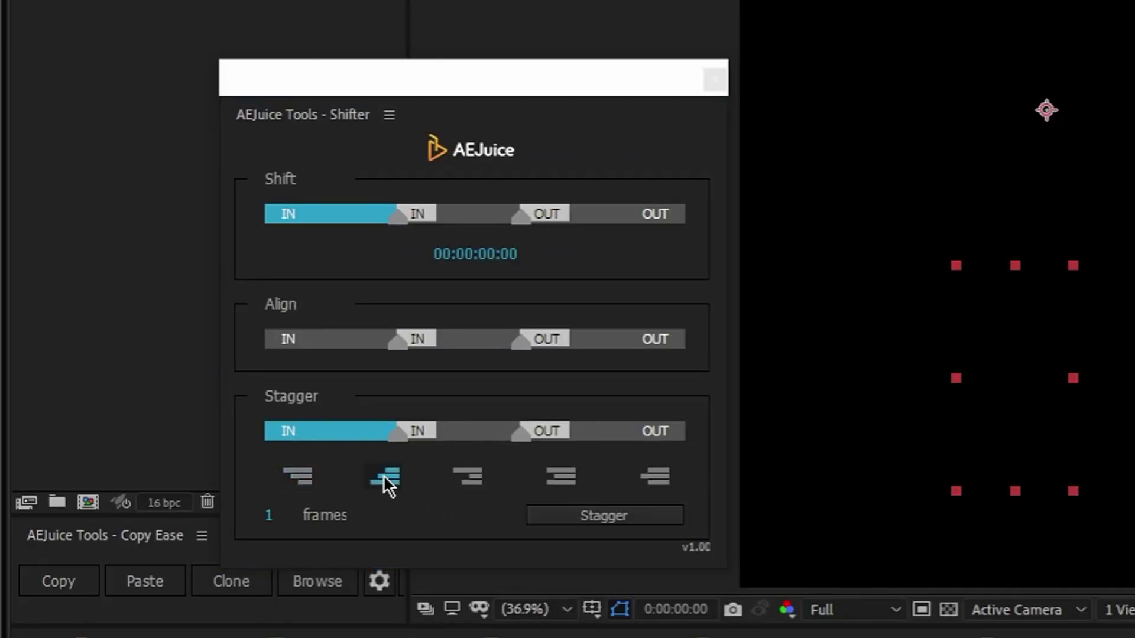
pyautogui.click(270, 515)
pyautogui.write('5')
pyautogui.press('Return')
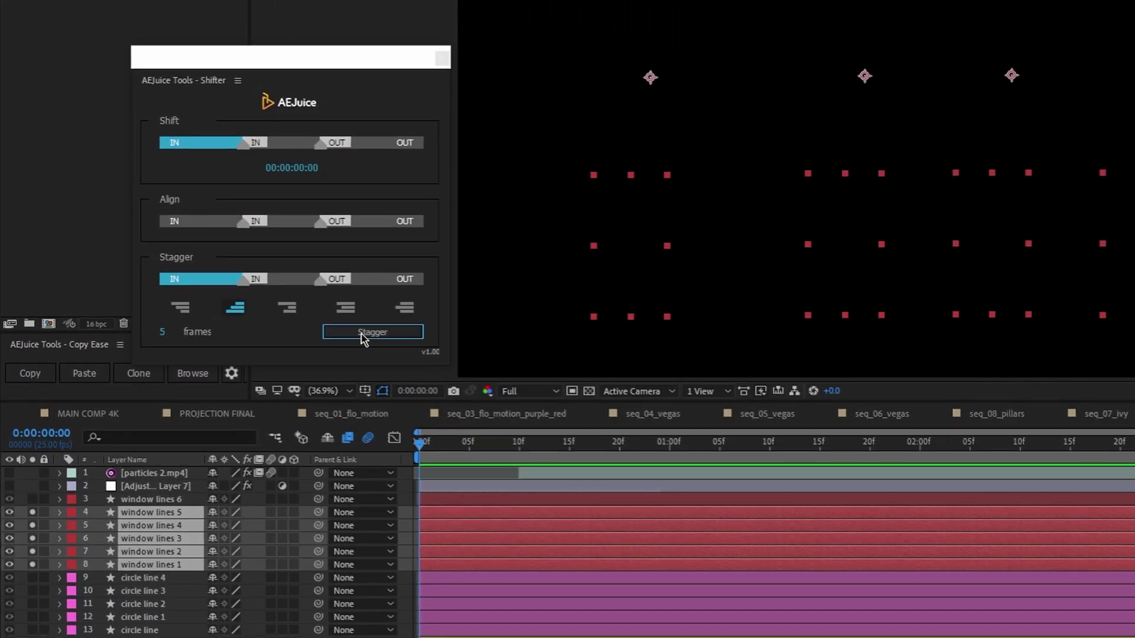
pyautogui.click(363, 335)
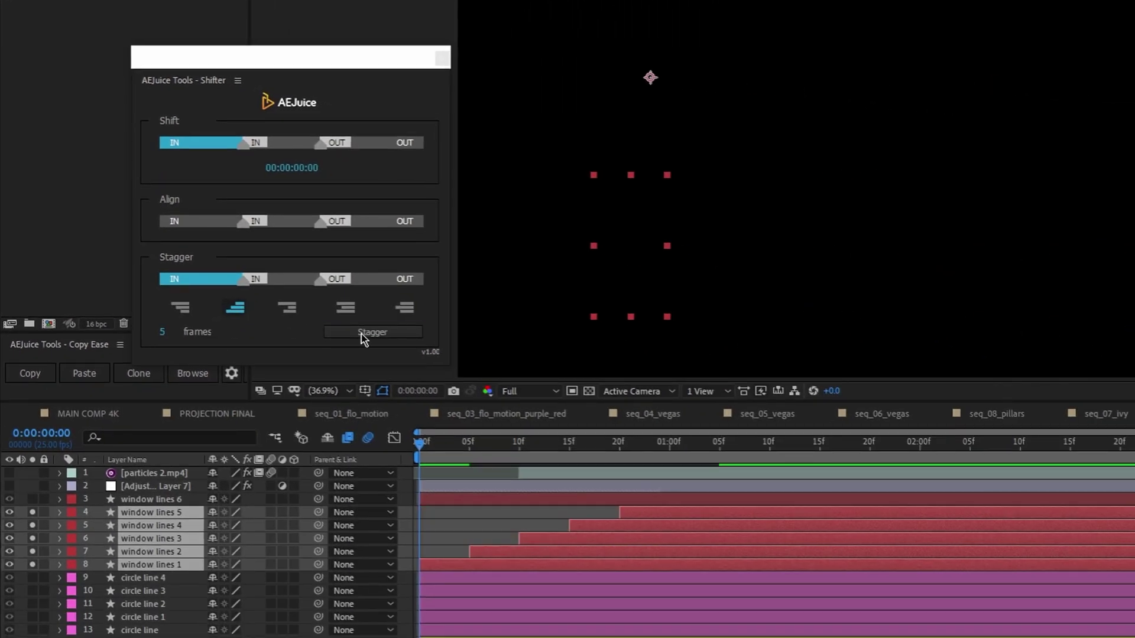
pyautogui.moveTo(420, 442); pyautogui.dragTo(519, 442)
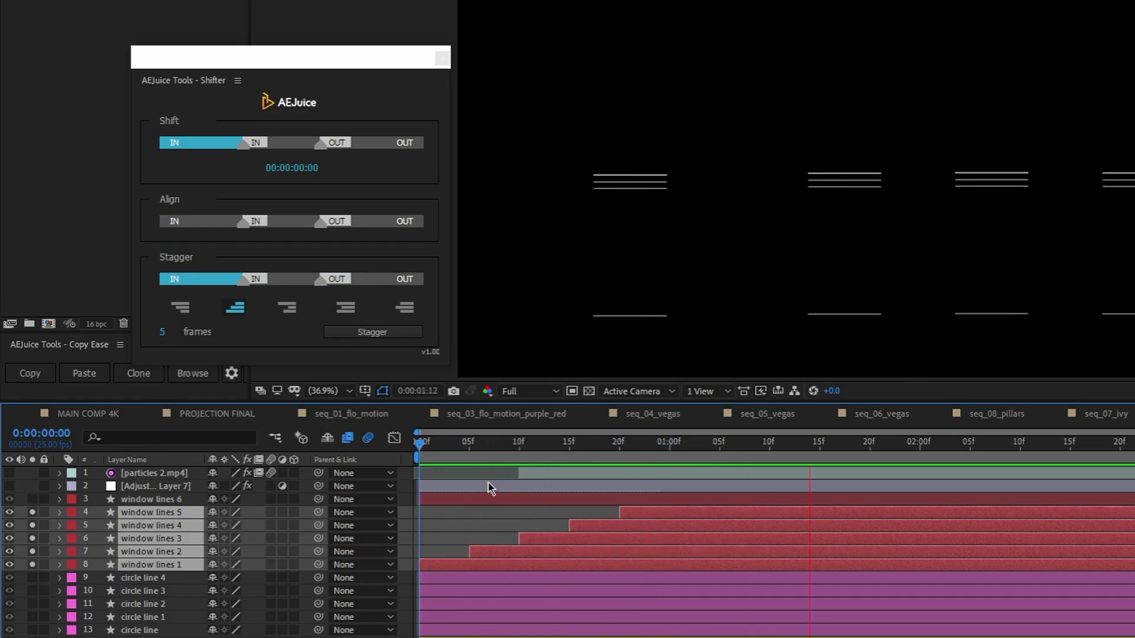
# Switch to the AEJuice website, look through the products page and play the Old Film Constructor preview video.
pyautogui.click(199, 383)
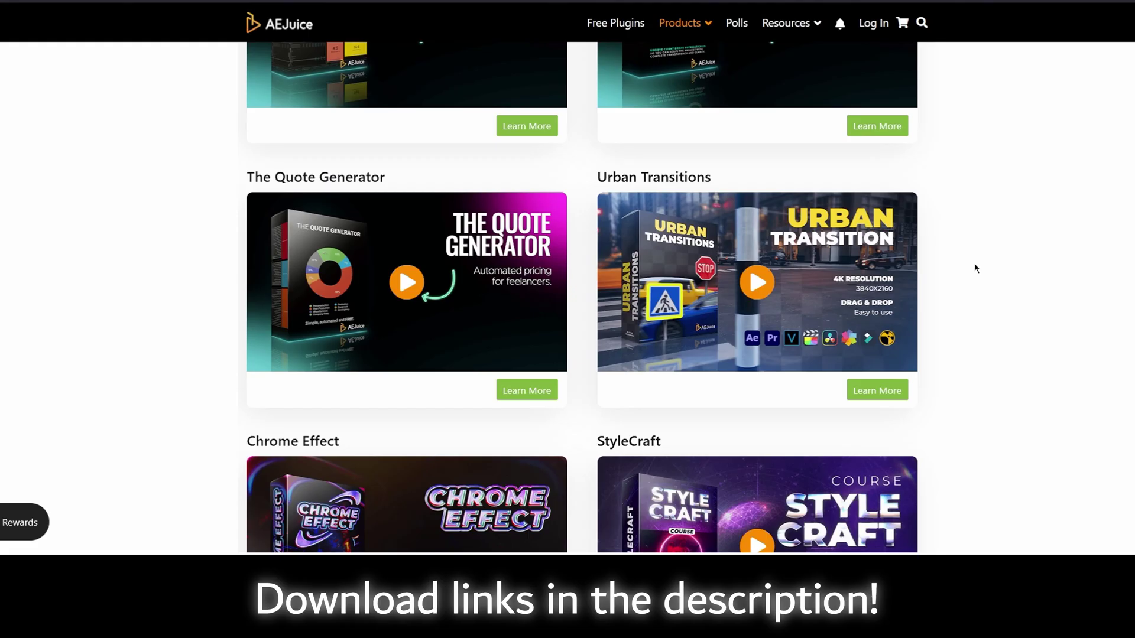
pyautogui.scroll(-12, 976, 268)
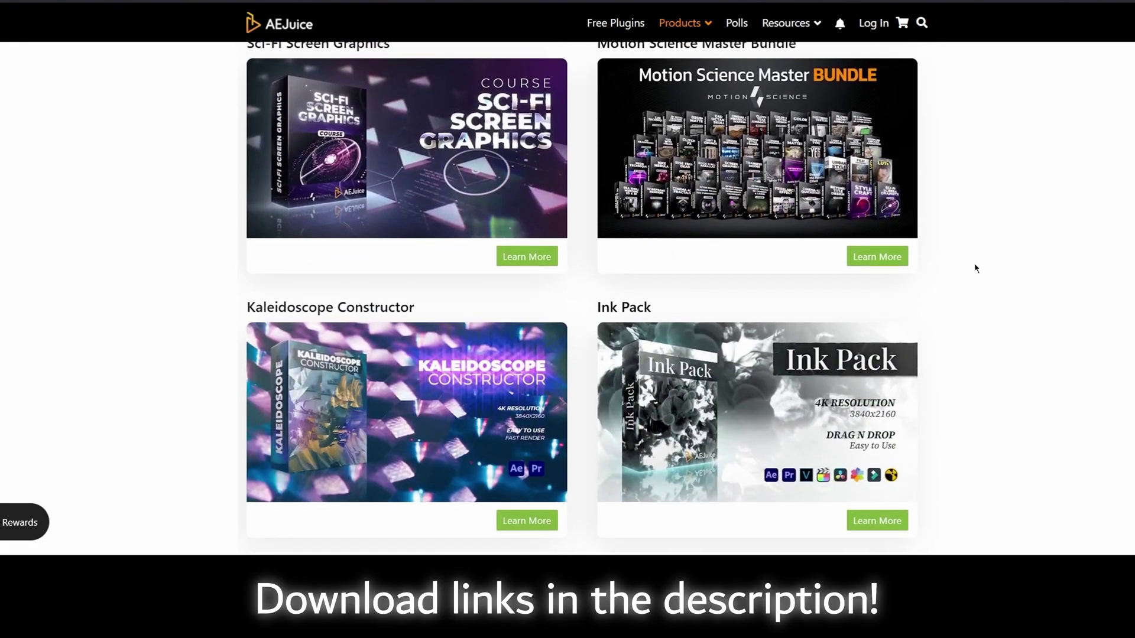
pyautogui.scroll(-3, 976, 269)
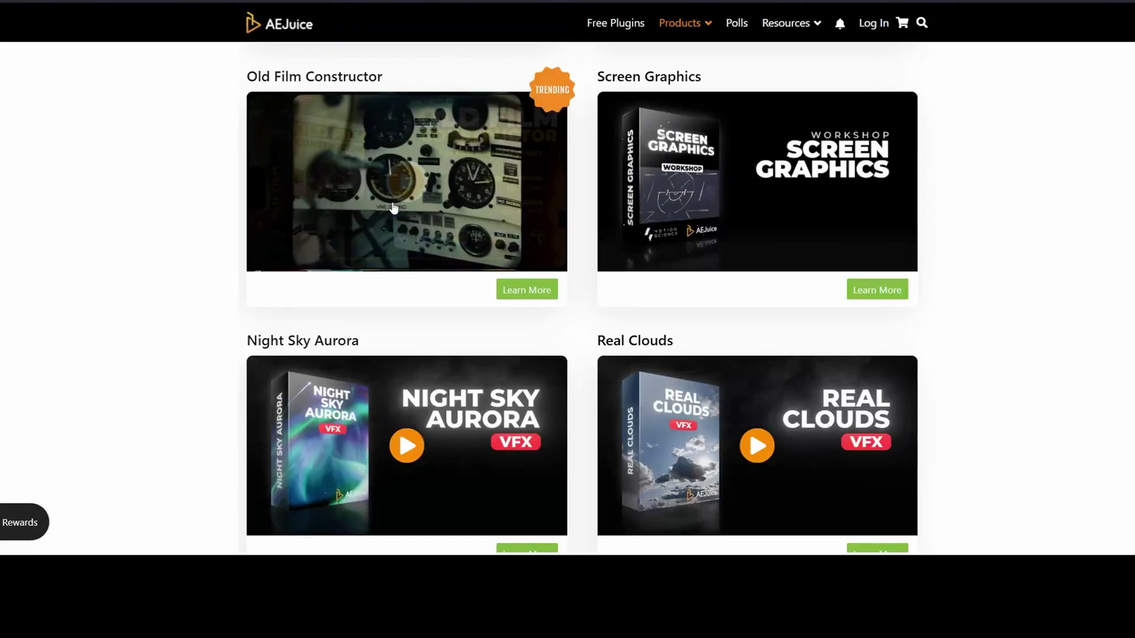
pyautogui.click(502, 259)
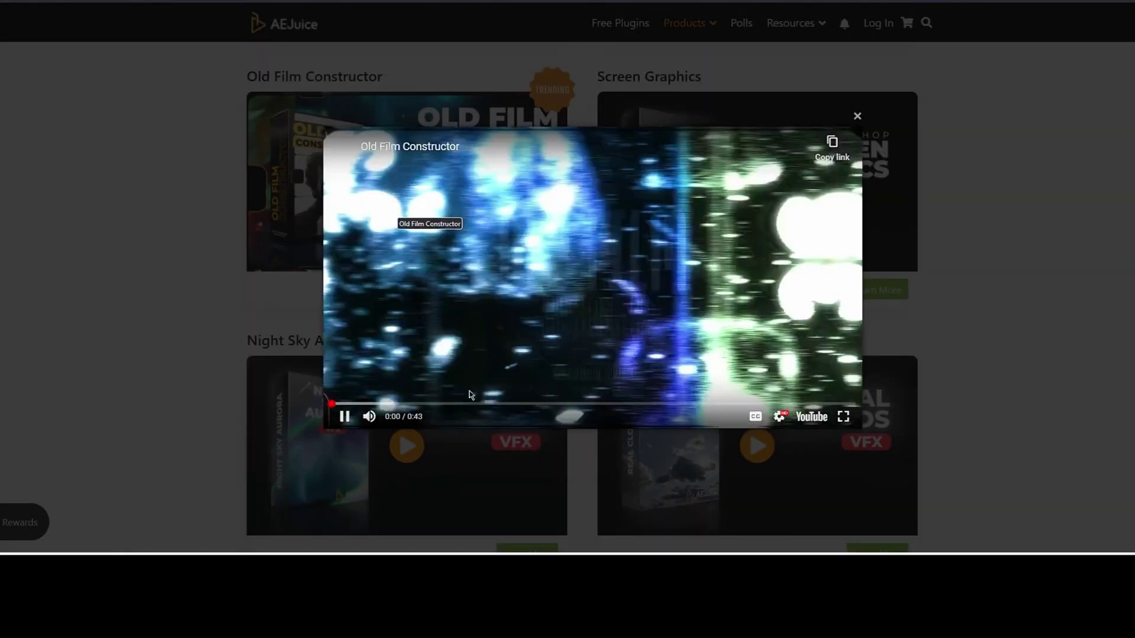
pyautogui.click(495, 405)
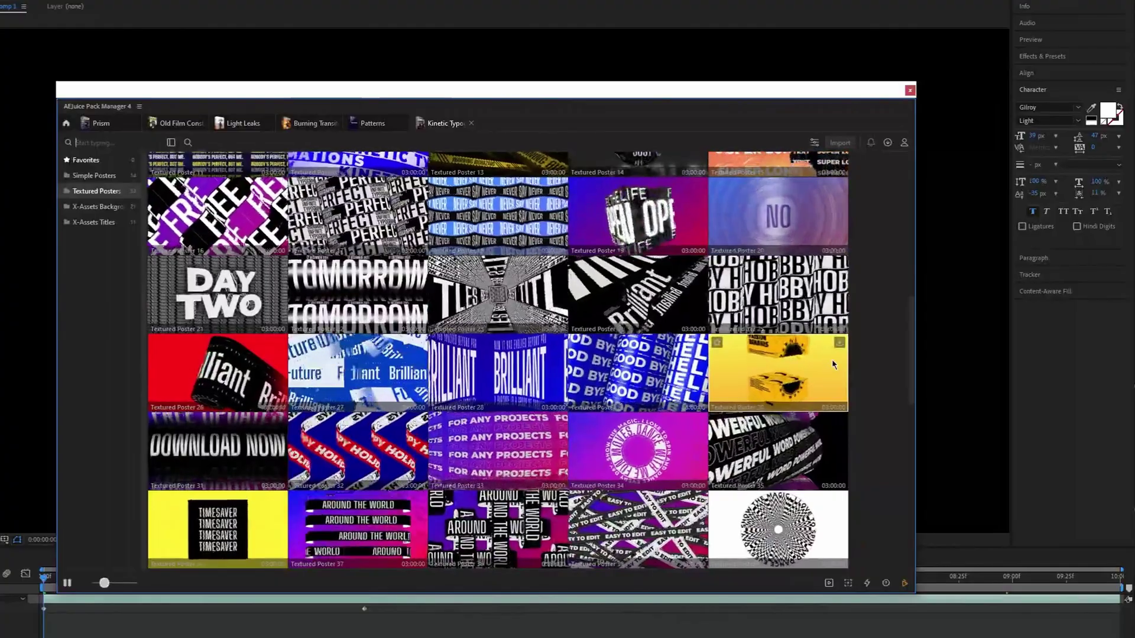
# Browse the Kinetic Typography and Prism packs in AEJuice Pack Manager 4.
pyautogui.scroll(-3, 831, 360)
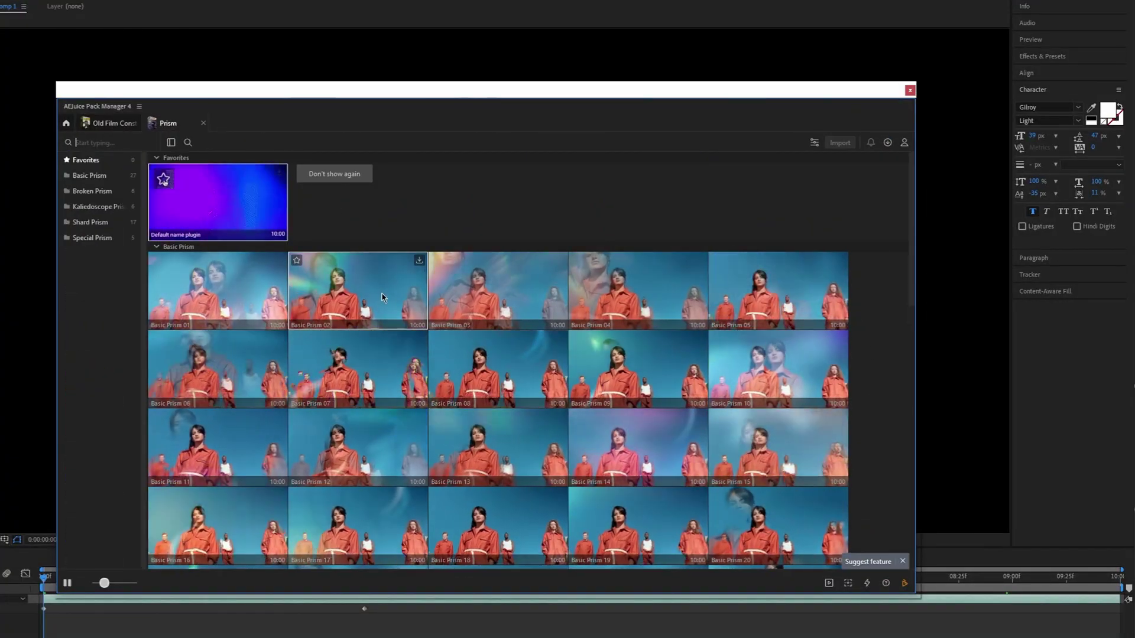
pyautogui.scroll(-10, 380, 299)
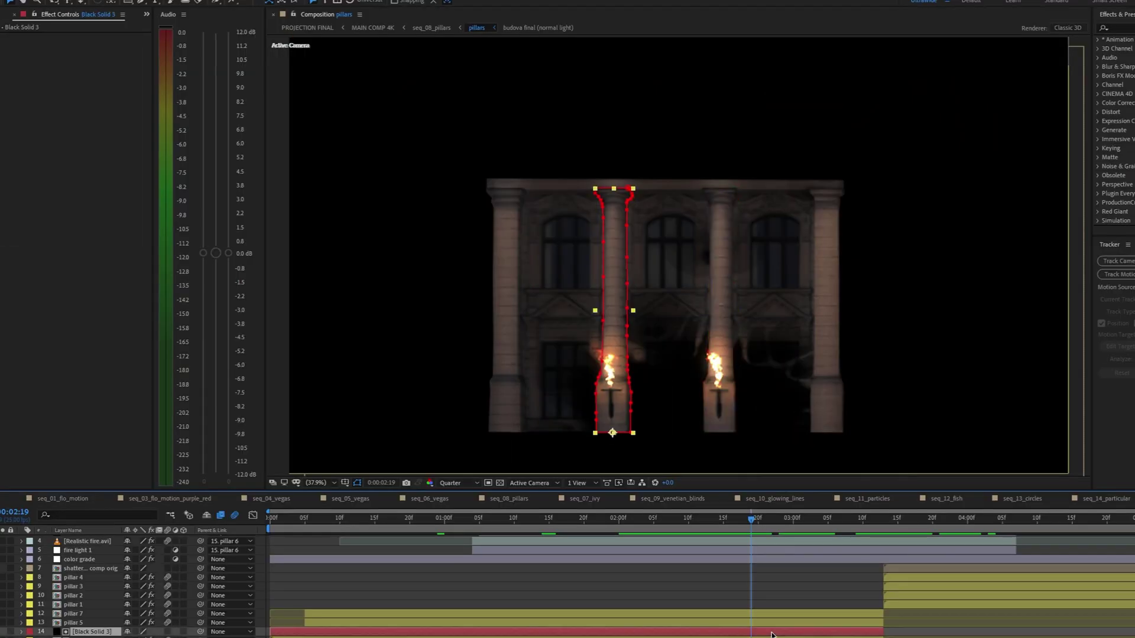
# Scrub through the pillars composition to where the pillars break apart and examine a pillar layer's Shatter effect settings.
pyautogui.click(769, 625)
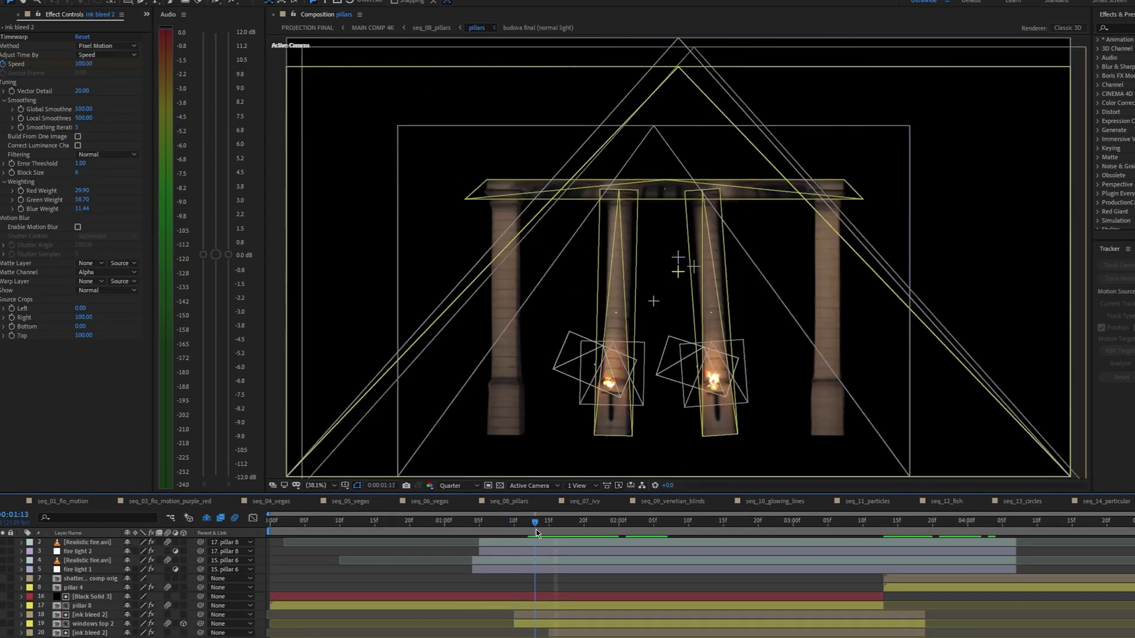
pyautogui.moveTo(537, 529); pyautogui.dragTo(544, 530)
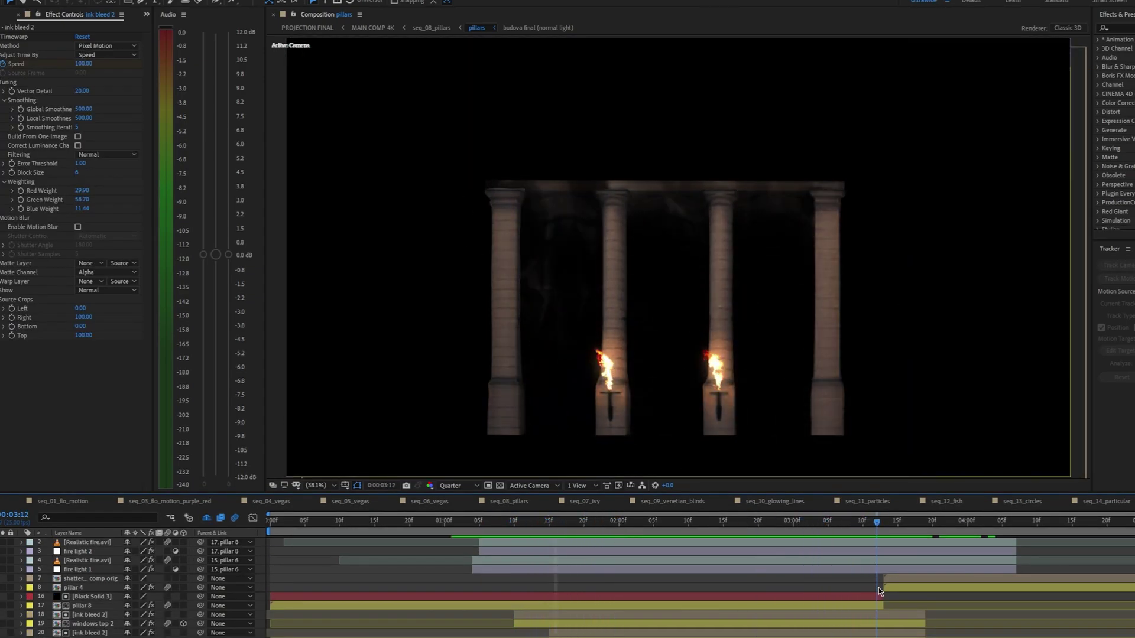
pyautogui.moveTo(879, 588)
pyautogui.mouseDown()
pyautogui.moveTo(941, 587)
pyautogui.moveTo(887, 582)
pyautogui.mouseUp()
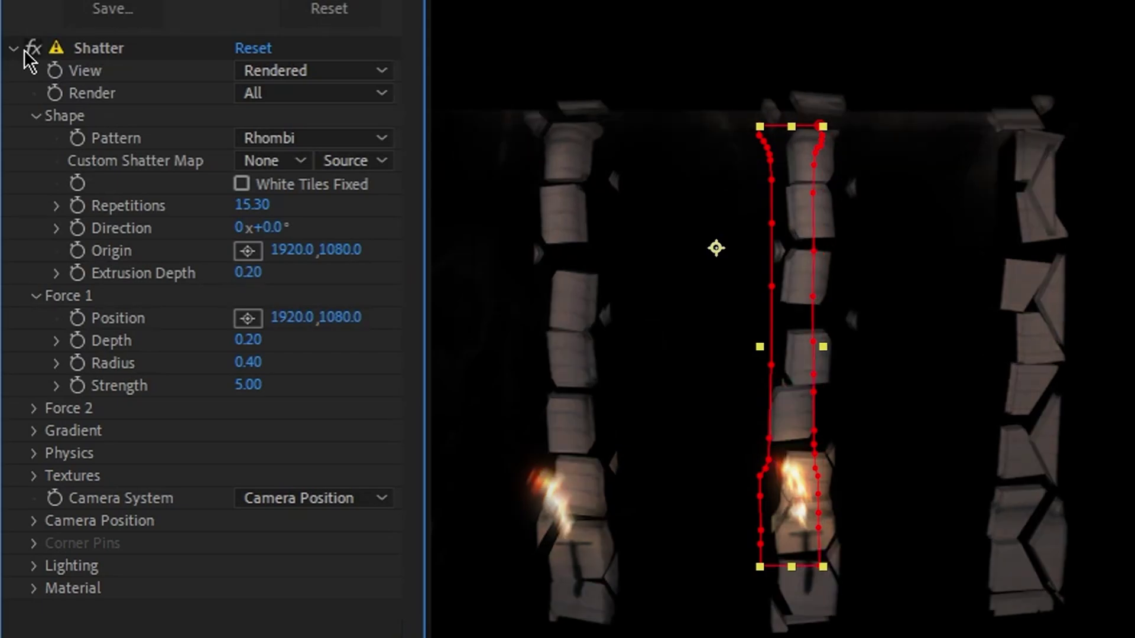
# Switch the pillar layer's Shatter effect off and back on to compare the pillar with and without it.
pyautogui.click(33, 48)
pyautogui.click(32, 48)
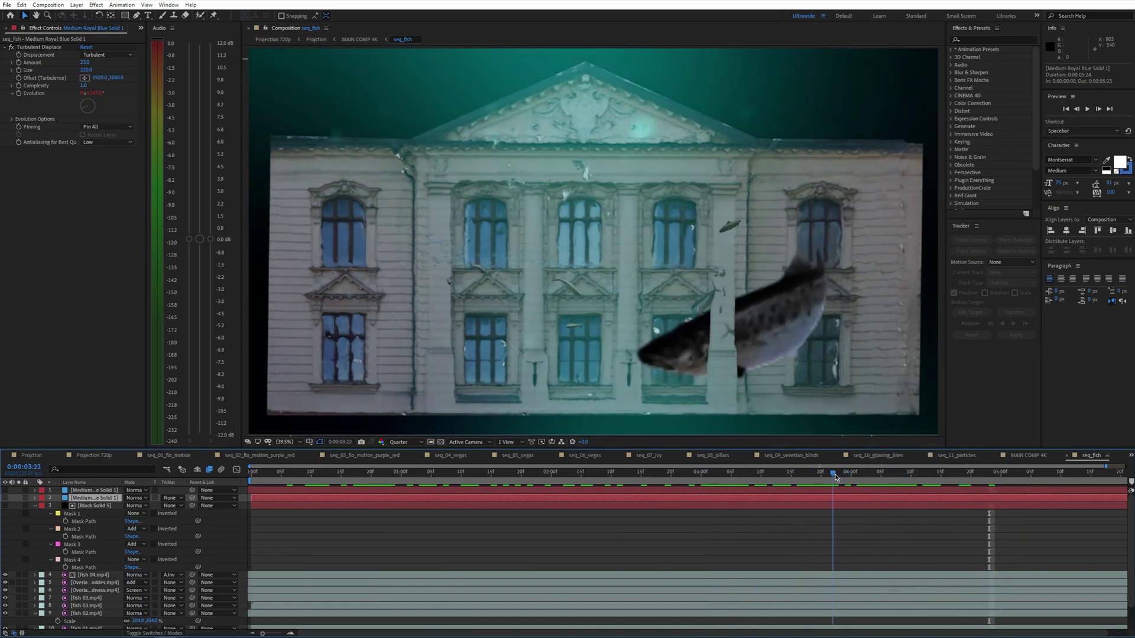
# Examine the masked black solid in the fish sequence, and the fish 04.mp4 and pillars mask 6 layers in seq_12_fish.
pyautogui.click(95, 506)
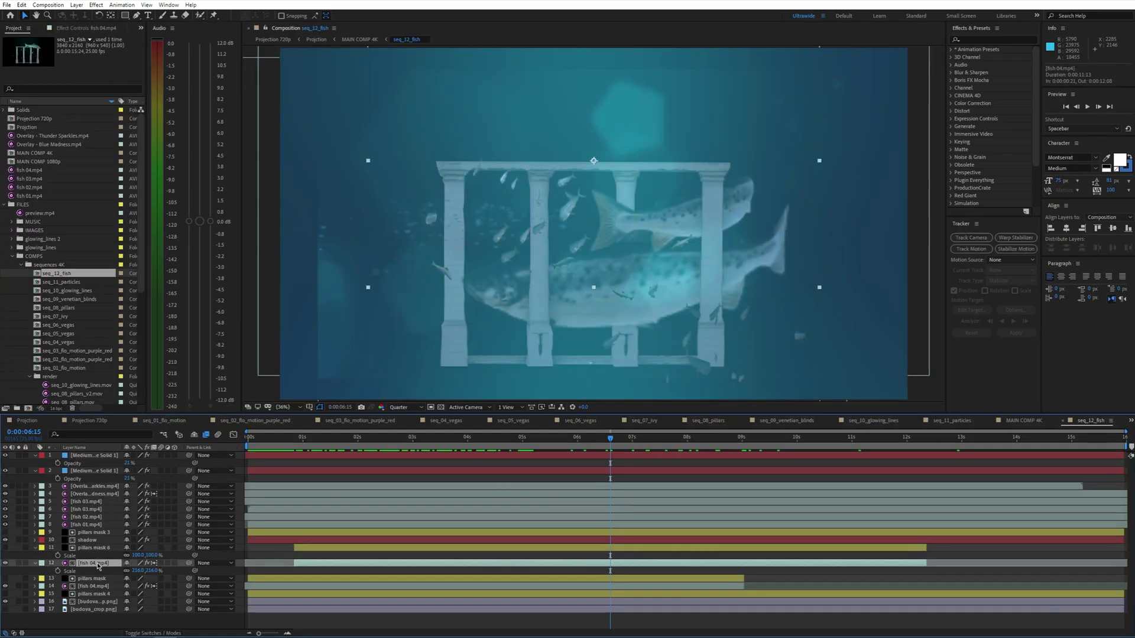
pyautogui.click(95, 548)
pyautogui.click(97, 540)
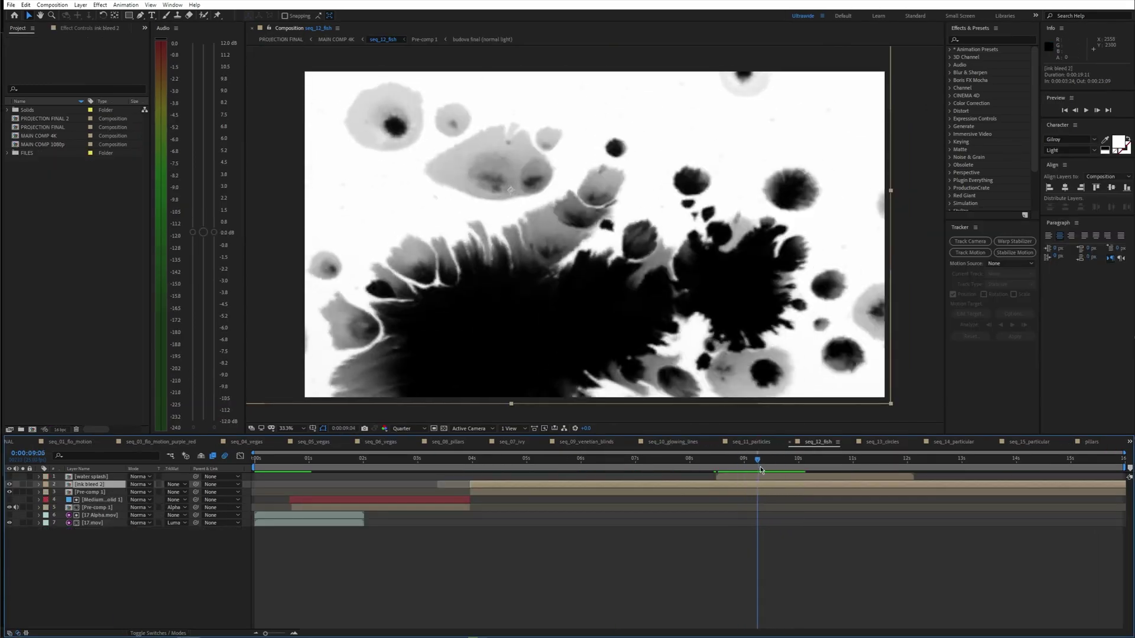
# Set the track matte of Pre-comp 1 below the ink bleed 2 layer to Luma Matte "[ink bleed 2]".
pyautogui.click(168, 467)
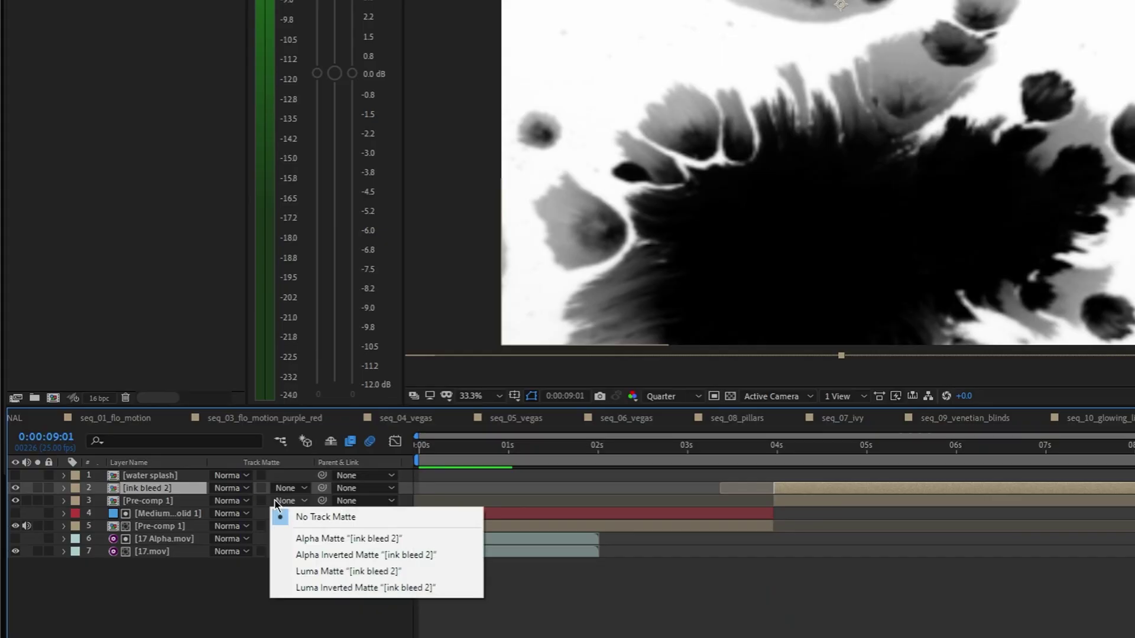
pyautogui.click(335, 568)
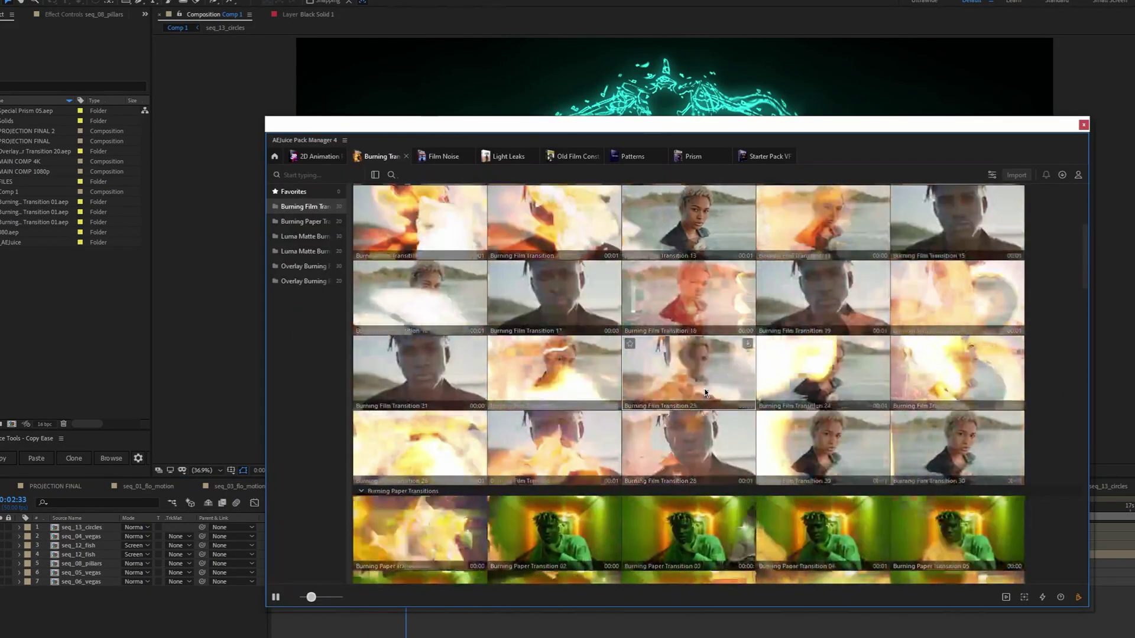
# Add Burning Film Transition 23 from AEJuice Pack Manager 4 to the layers of Comp 1.
pyautogui.moveTo(688, 372); pyautogui.dragTo(83, 576)
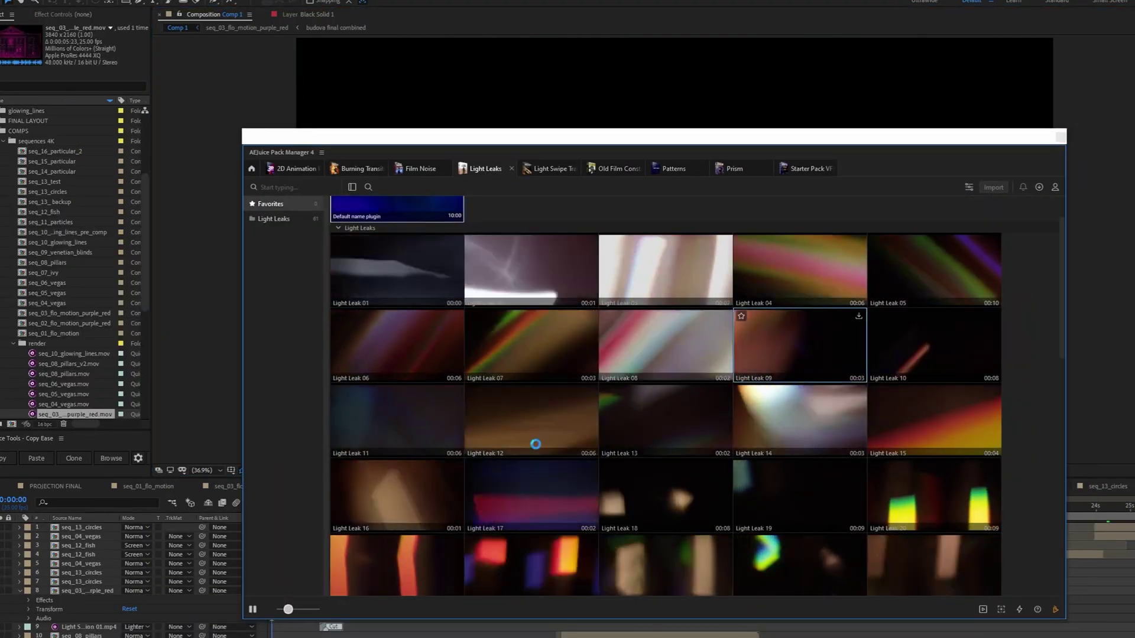